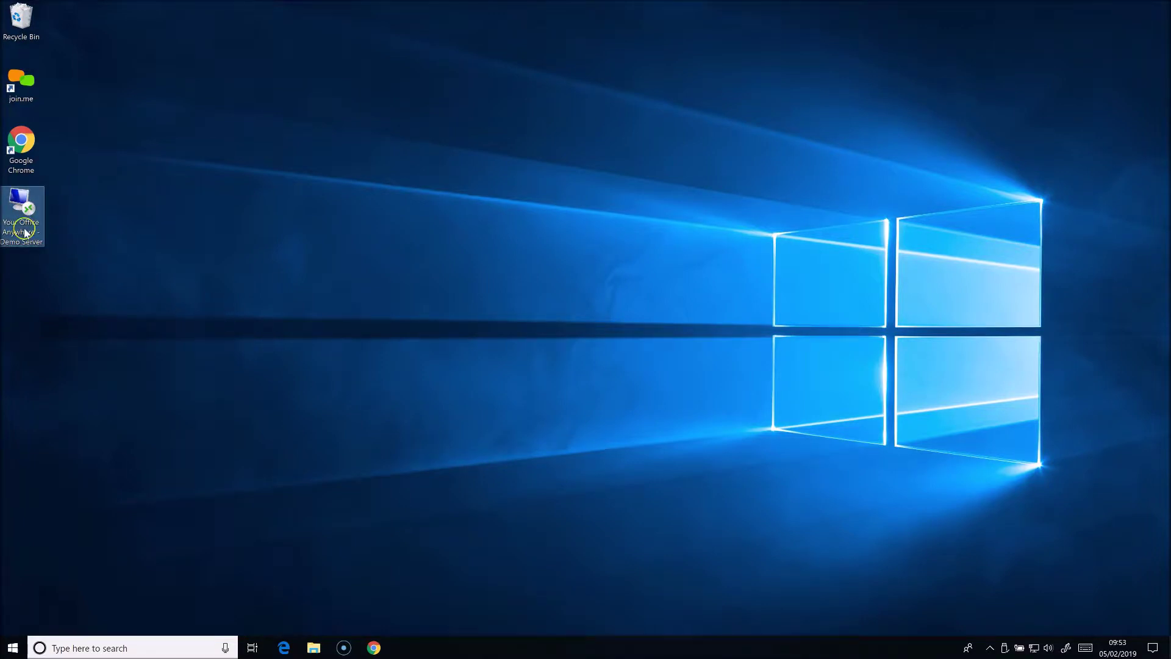
Connect to the Your Office Anywhere Demo Server from its desktop shortcut's context menu
{"action": "right_click", "coordinate": [15, 226]}
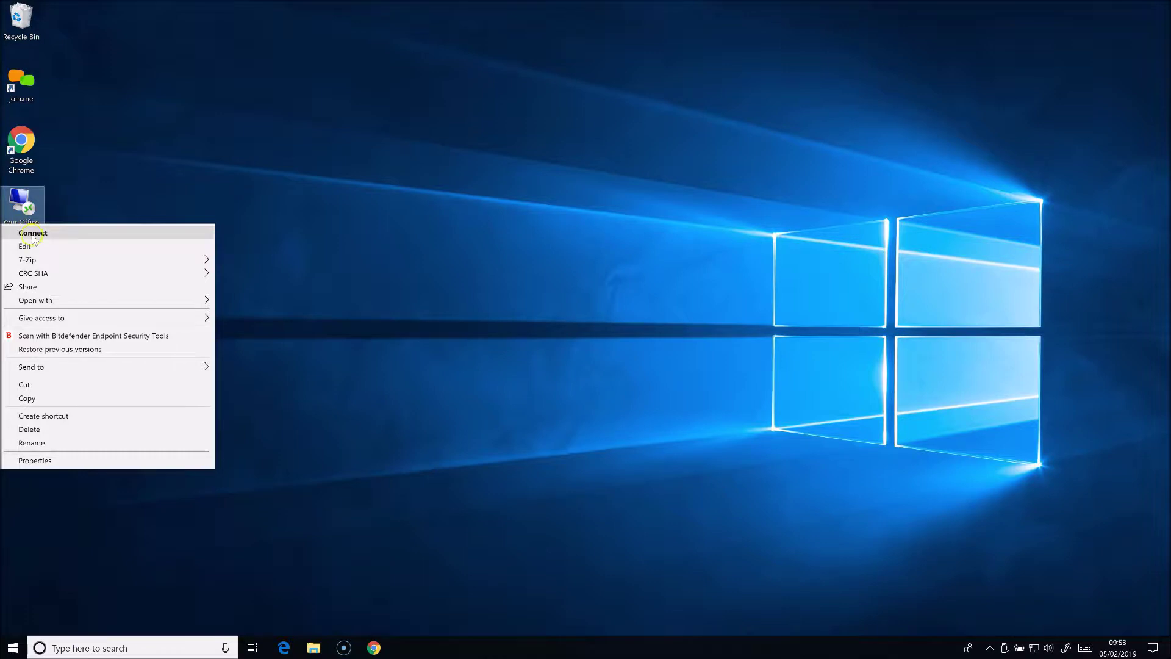
{"action": "left_click", "coordinate": [24, 233]}
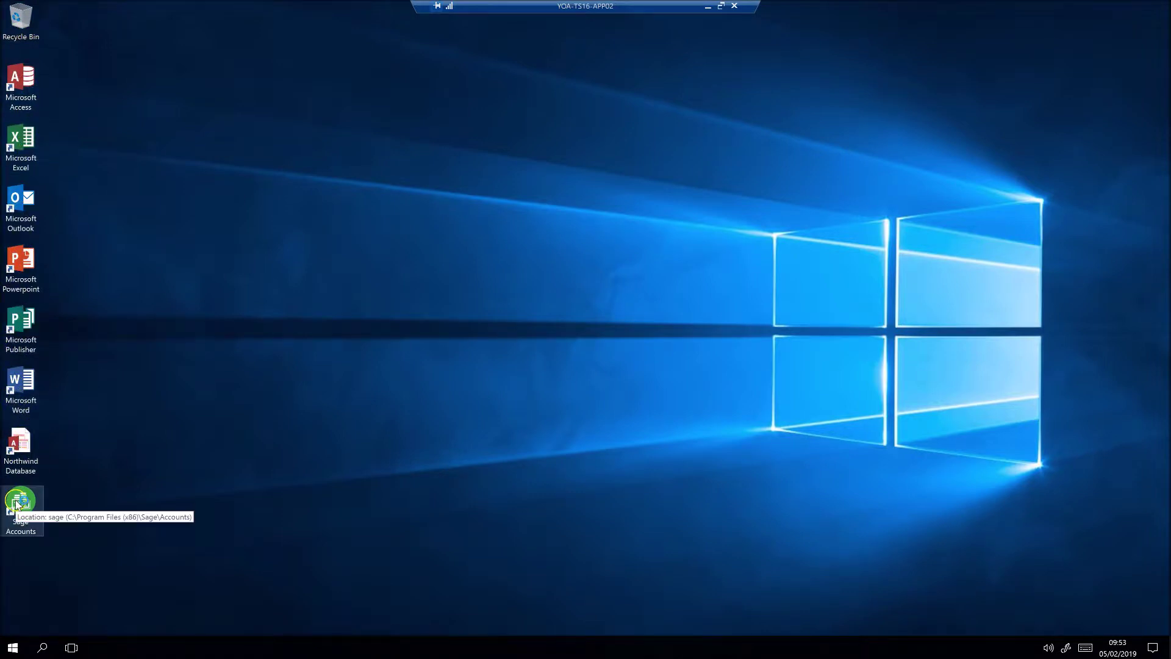
Launch File Explorer and browse Documents, the empty SharedData (S:) drive, then the C drive's folders
{"action": "left_click", "coordinate": [11, 649]}
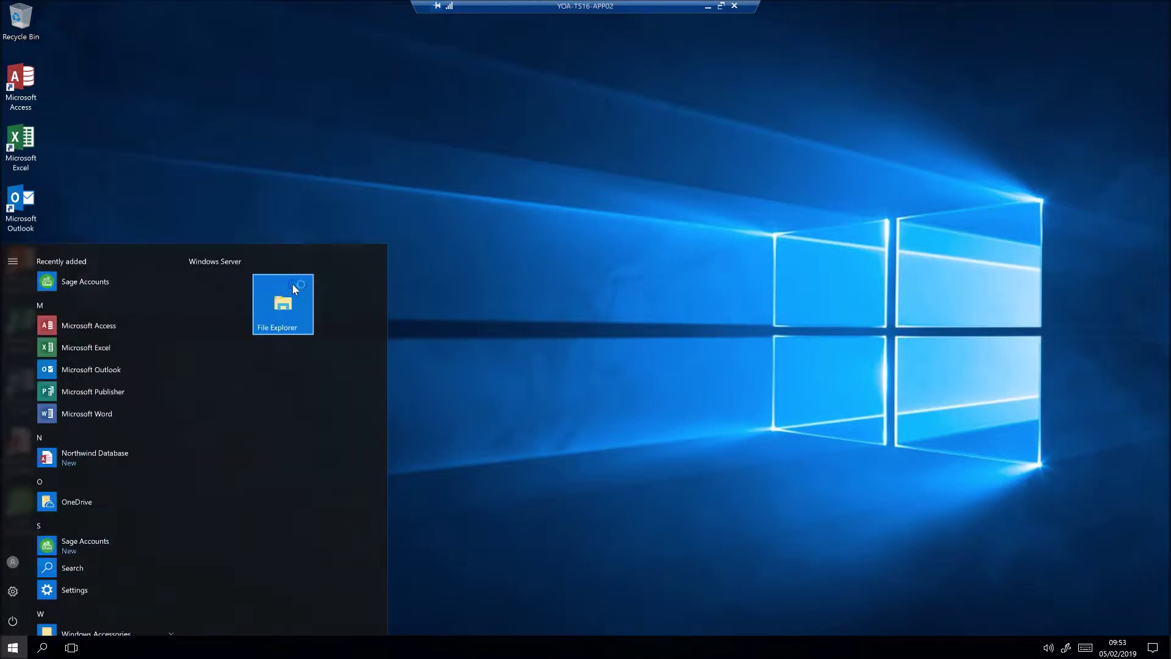
{"action": "left_click", "coordinate": [293, 288]}
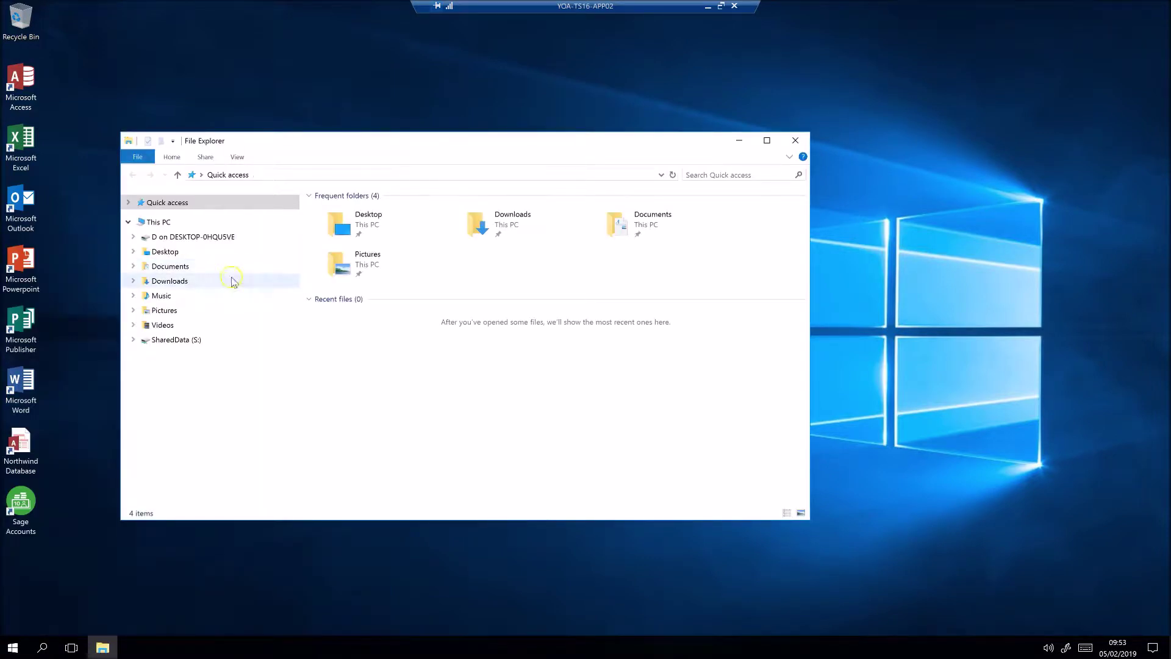
{"action": "left_click", "coordinate": [132, 266]}
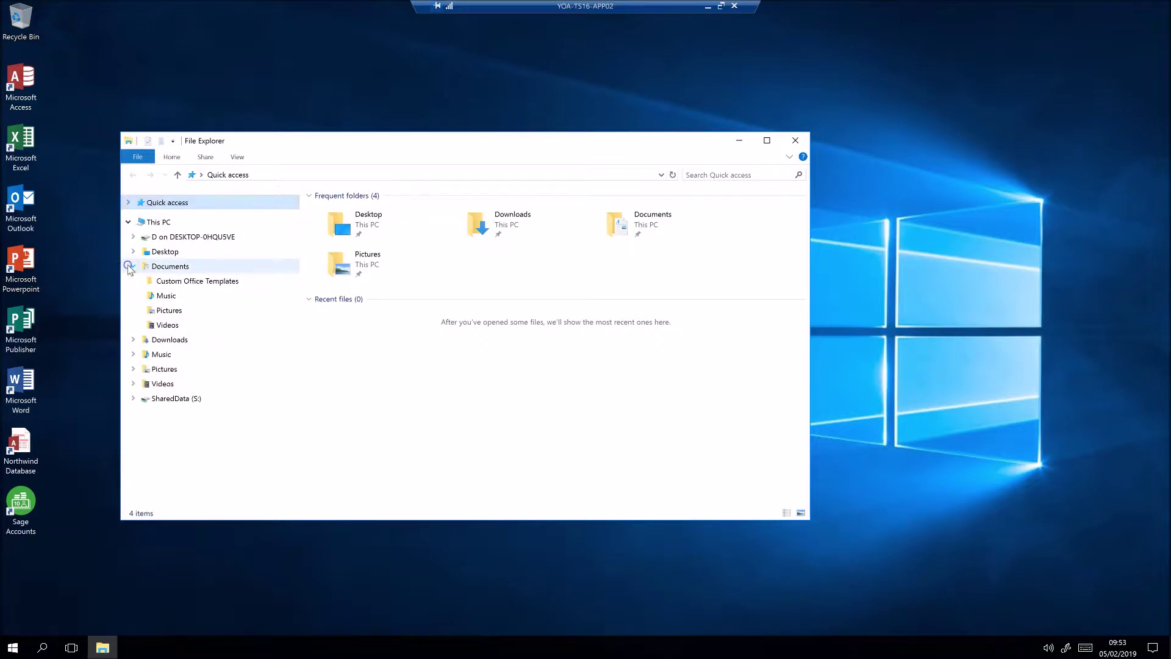
{"action": "left_click", "coordinate": [184, 268]}
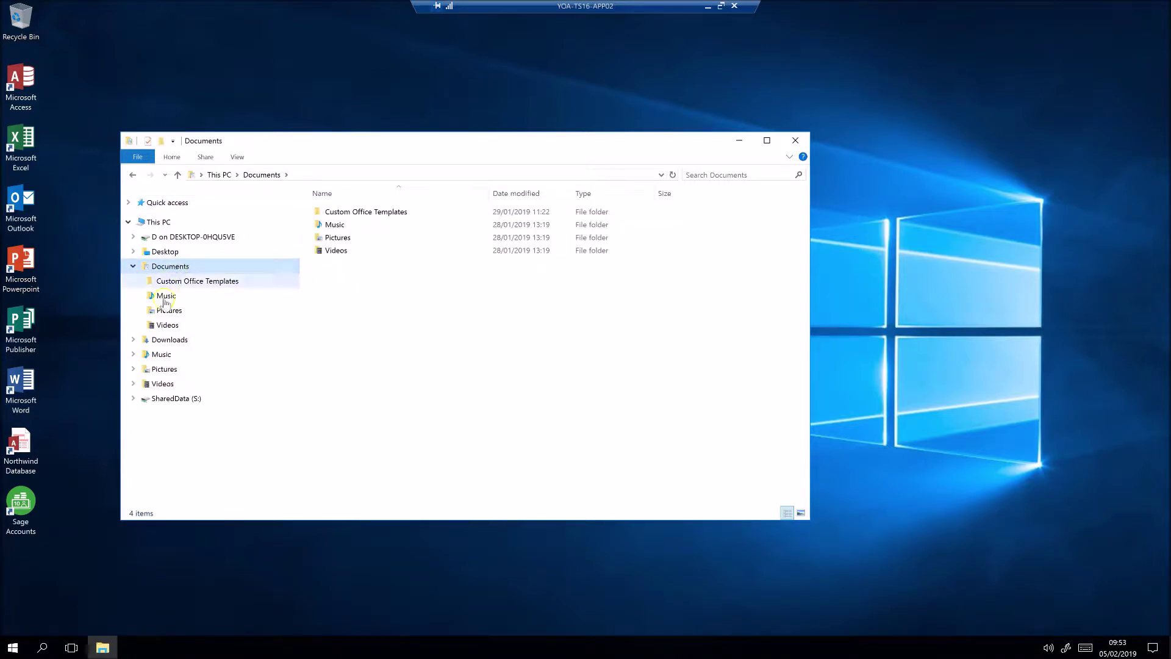
{"action": "left_click", "coordinate": [174, 402]}
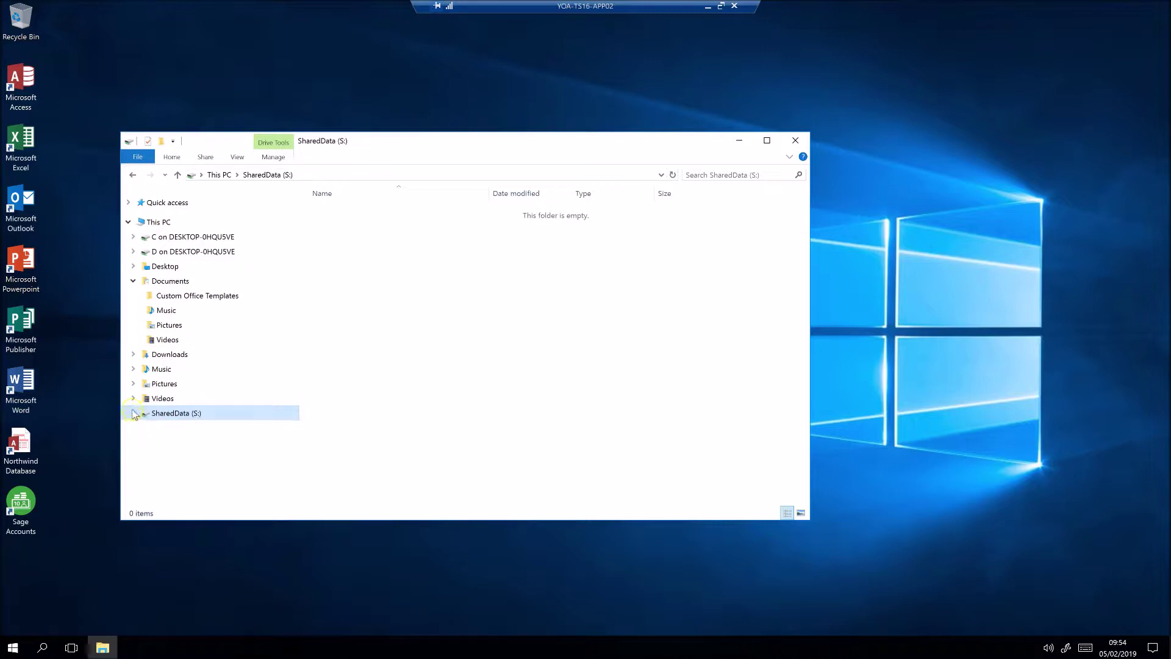
{"action": "left_click", "coordinate": [176, 238]}
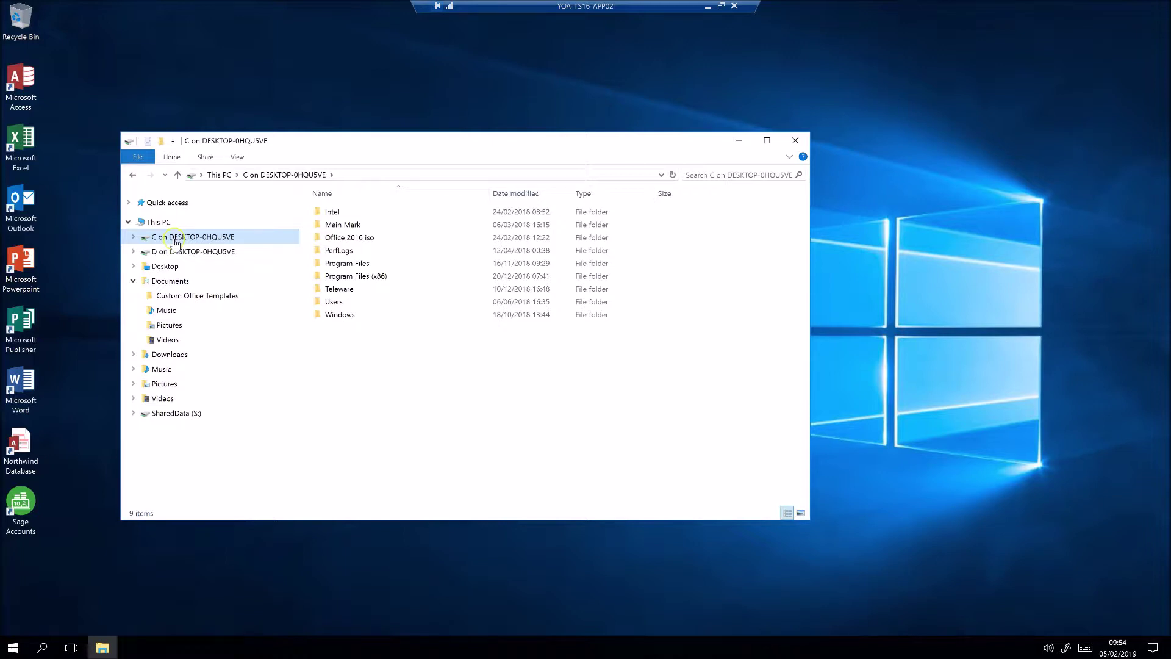
{"action": "left_click", "coordinate": [175, 242]}
Close File Explorer, launch Word from the desktop, maximise it and create a Blank document
{"action": "left_click", "coordinate": [795, 140]}
{"action": "double_click", "coordinate": [34, 381]}
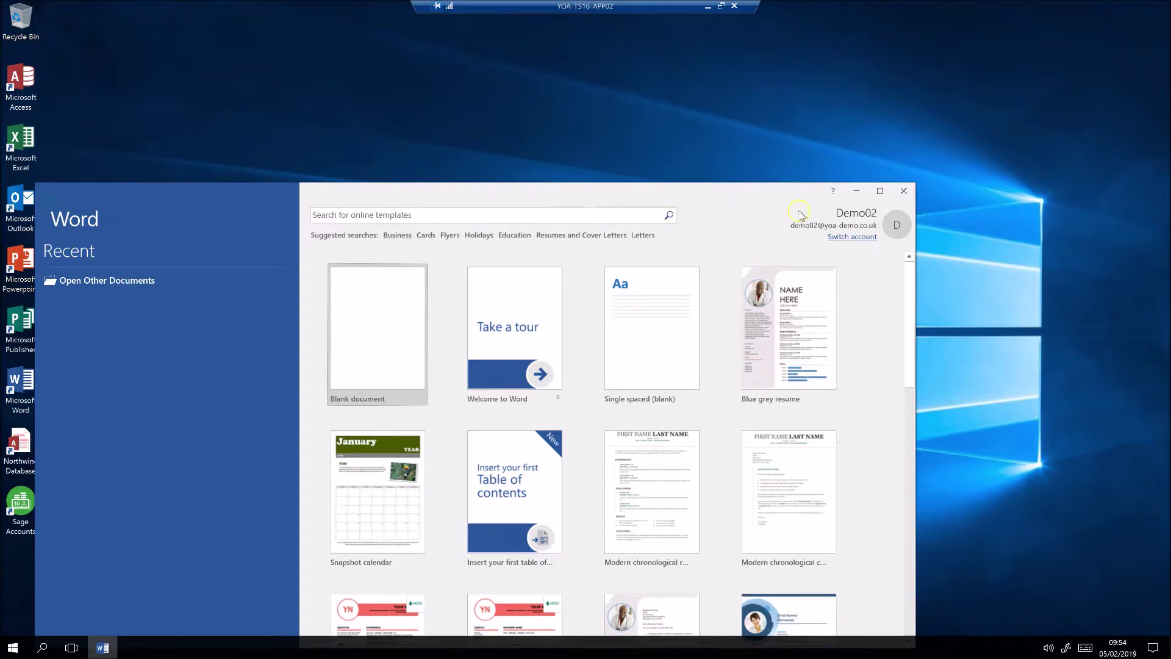
{"action": "left_click", "coordinate": [880, 191]}
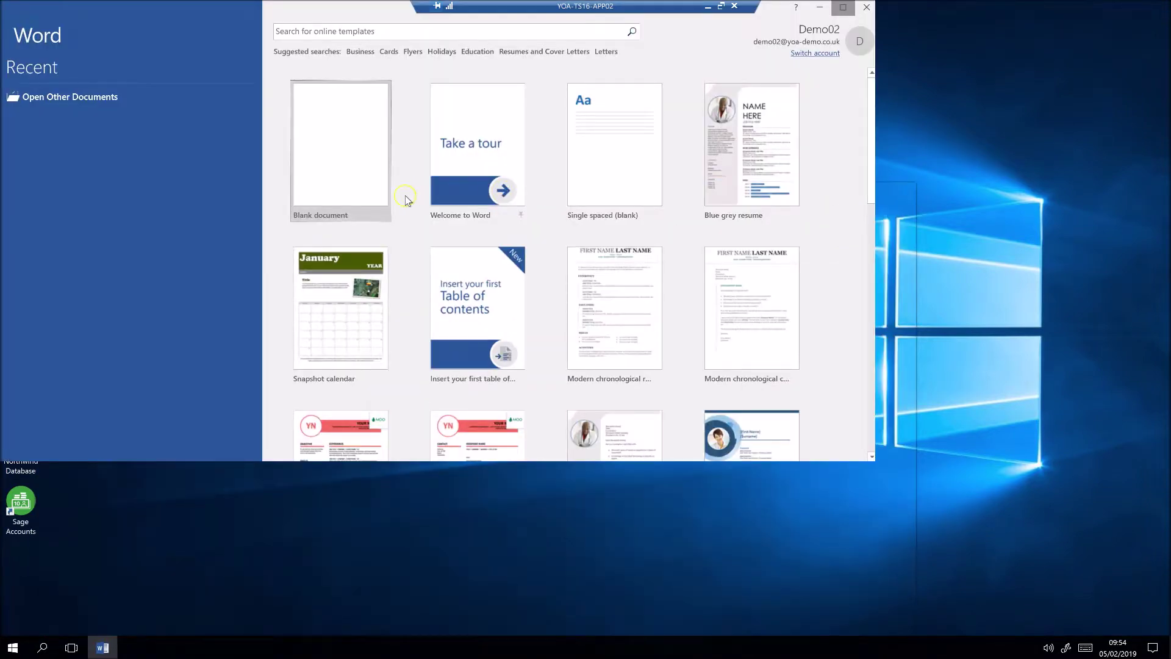
{"action": "left_click", "coordinate": [356, 182]}
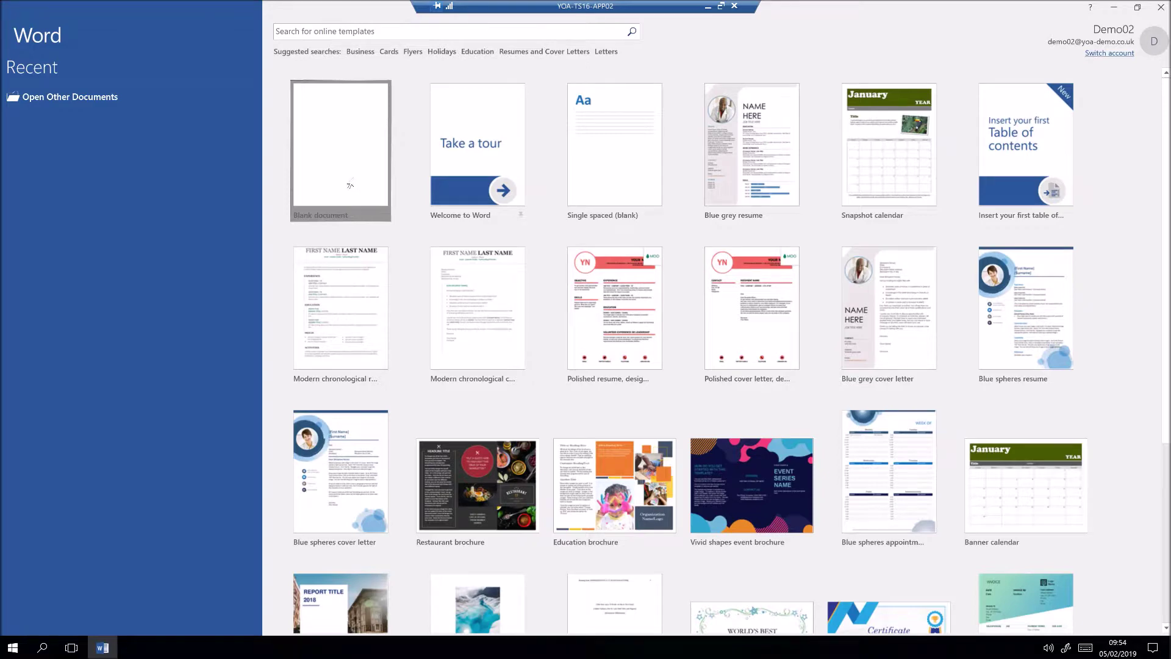
Launch Microsoft Excel from the Start menu and create blank workbook Book1
{"action": "left_click", "coordinate": [12, 648]}
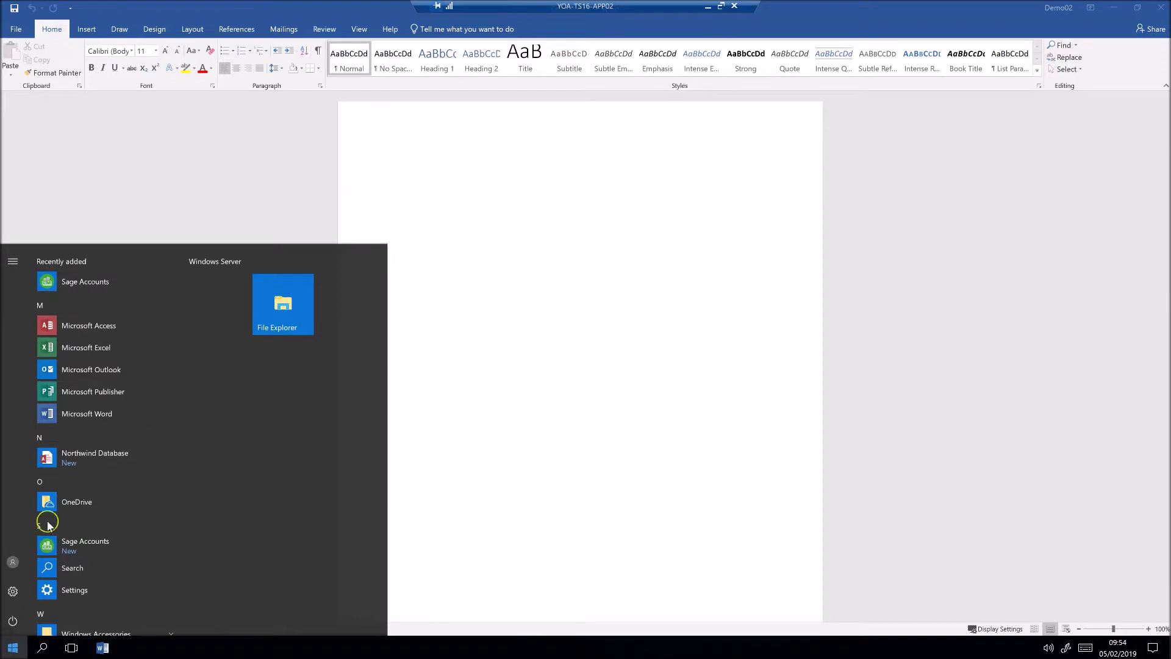
{"action": "left_click", "coordinate": [90, 352]}
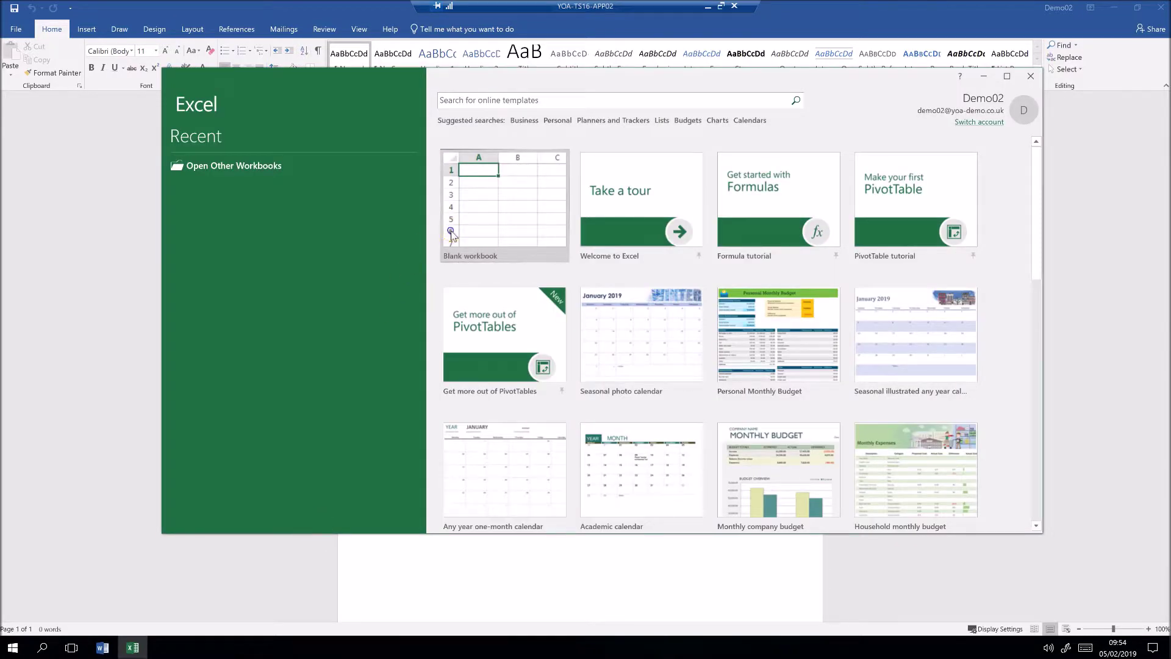
{"action": "left_click", "coordinate": [452, 232]}
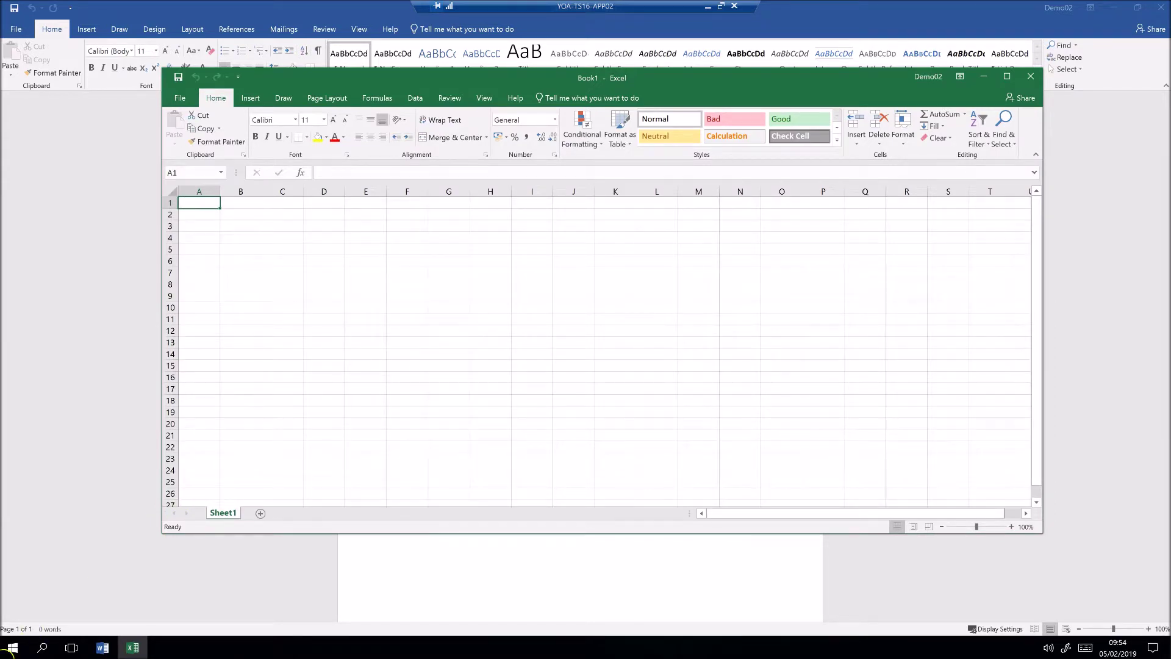
{"action": "left_click", "coordinate": [12, 647]}
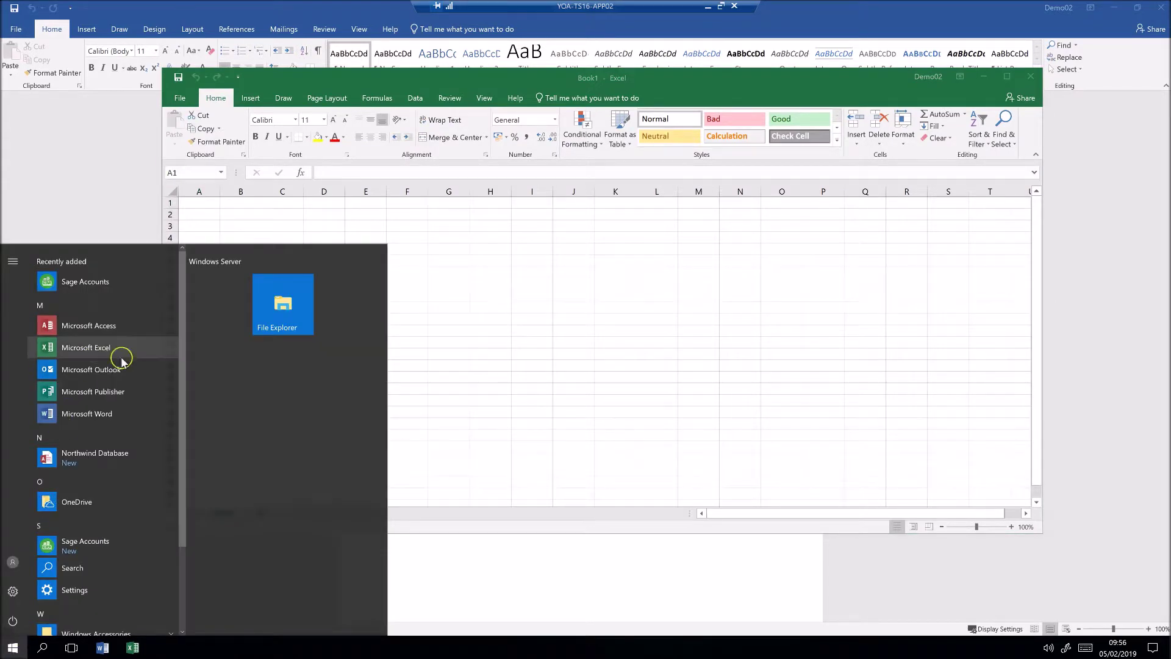
Start Sage 50 Accounts, choose the Demonstration data company, and log on with the logon name and password
{"action": "left_click", "coordinate": [75, 547]}
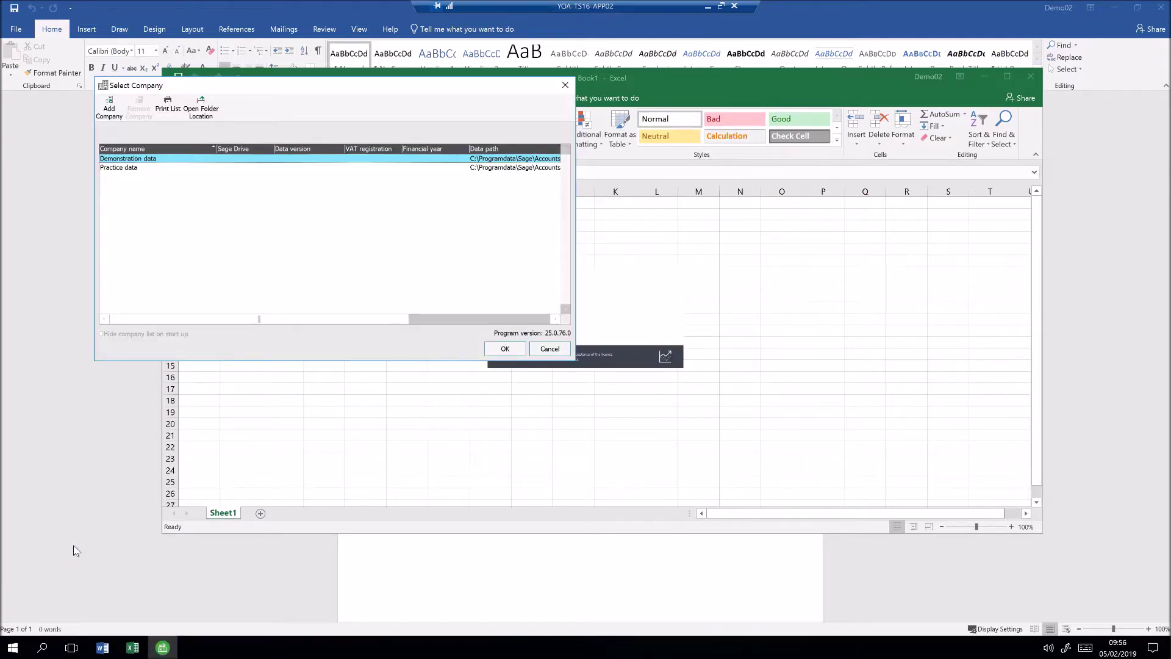
{"action": "left_click", "coordinate": [497, 353]}
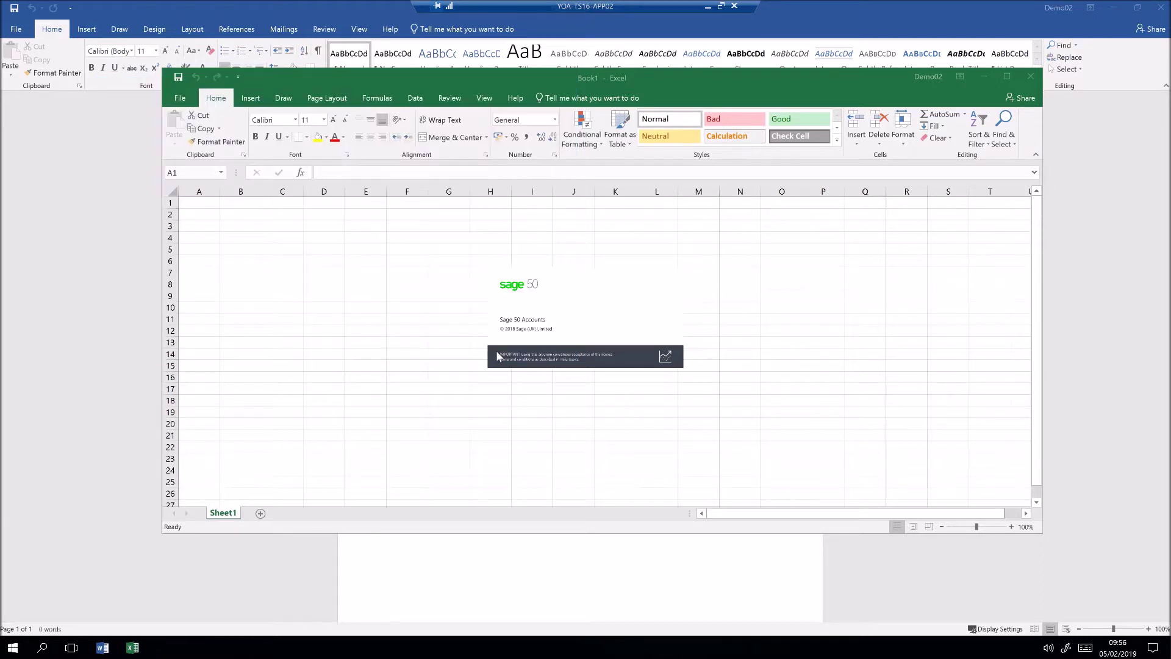
{"action": "type", "text": "demo1"}
{"action": "key", "text": "Tab"}
{"action": "type", "text": "*"}
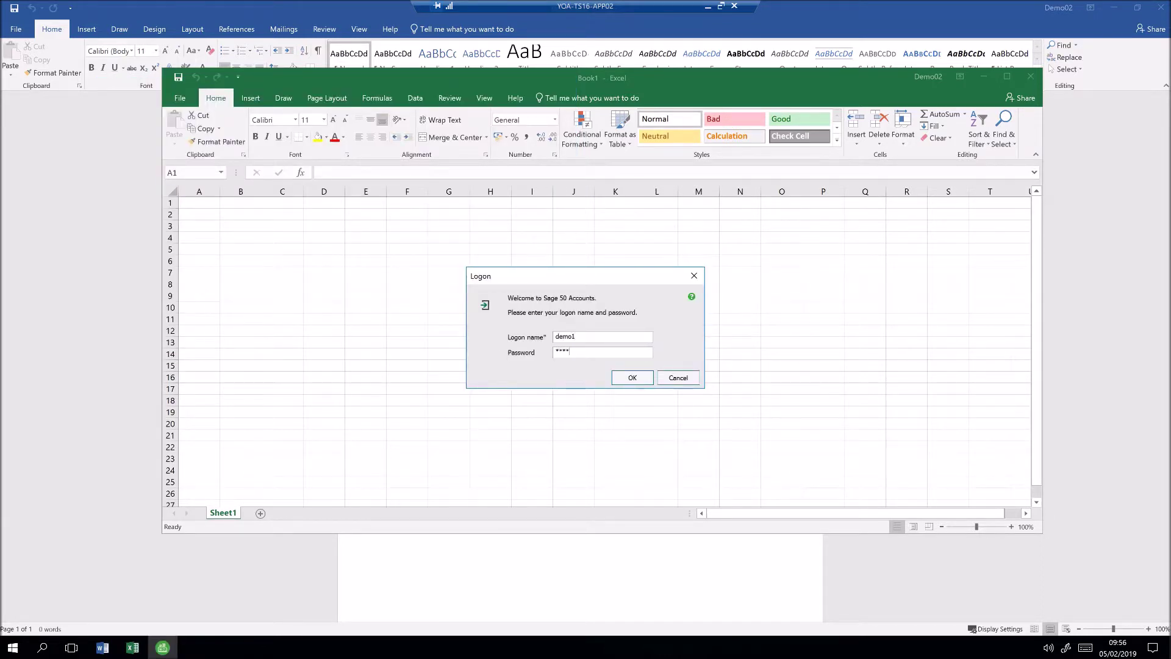
{"action": "key", "text": "Return"}
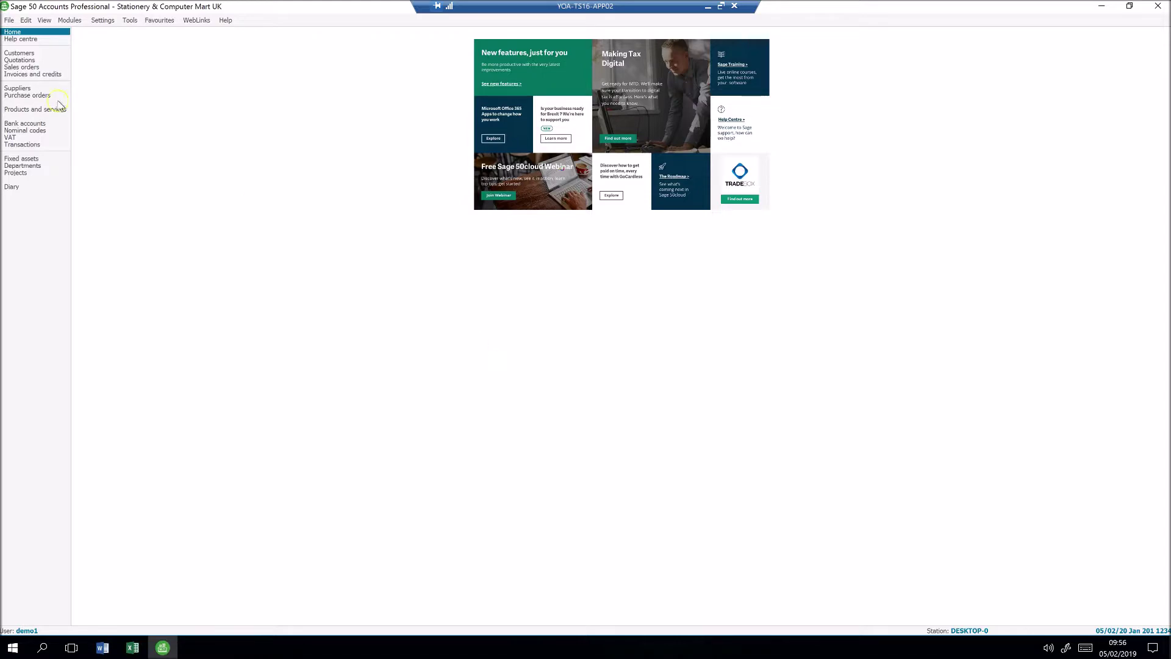
Show the Suppliers list and send its 15 supplier records to Excel
{"action": "left_click", "coordinate": [22, 74]}
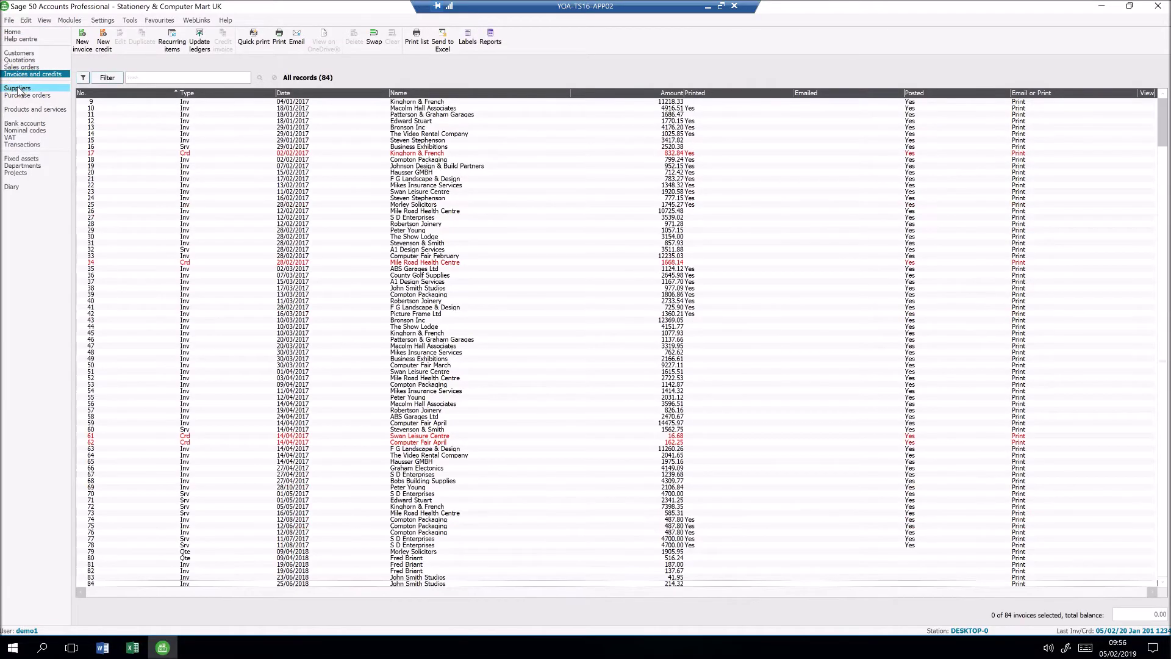
{"action": "left_click", "coordinate": [18, 89]}
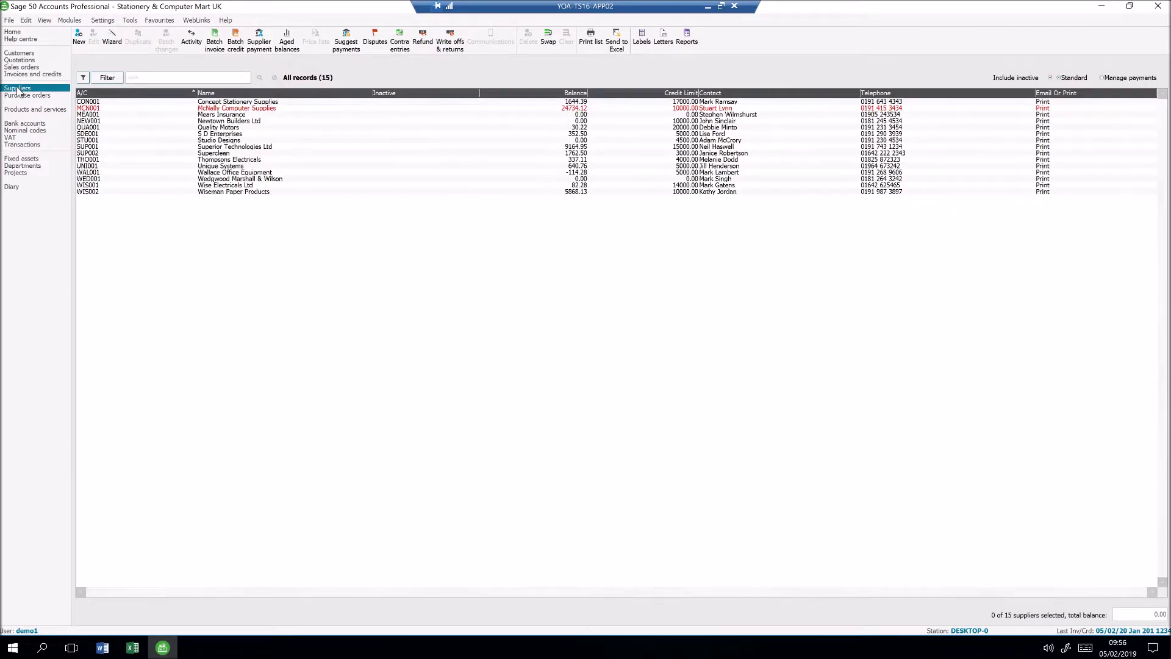
{"action": "left_click", "coordinate": [620, 49]}
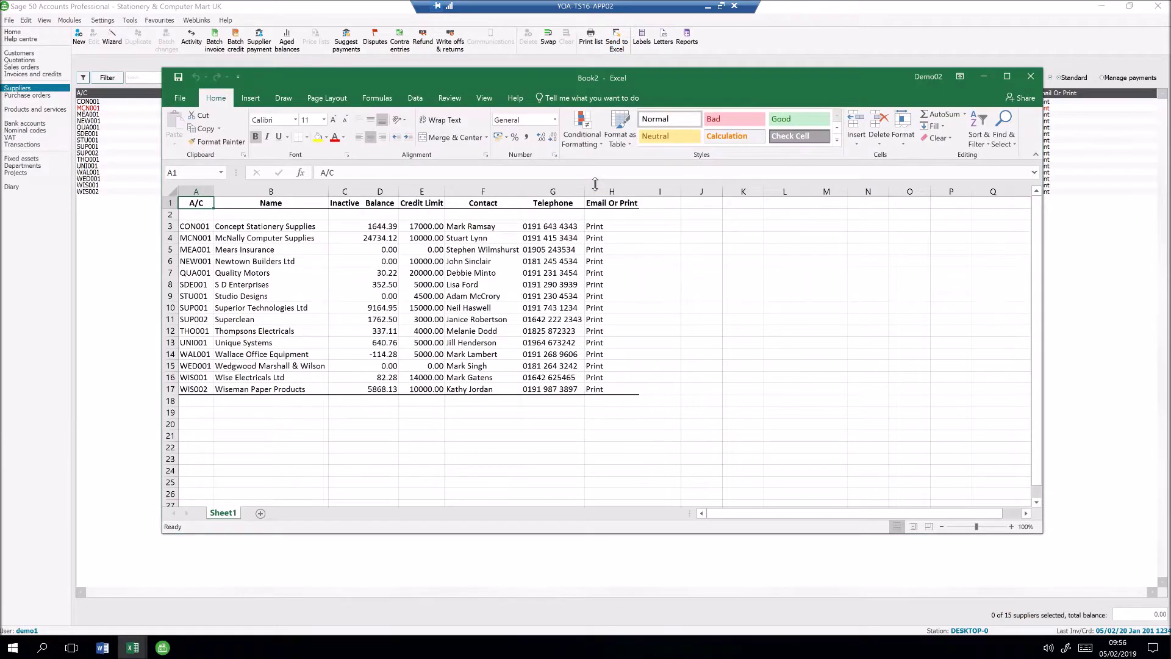
Save the exported Book2 workbook via Save As as 'Supplier List' in SharedData (S:)
{"action": "left_click", "coordinate": [180, 99]}
{"action": "left_click", "coordinate": [179, 212]}
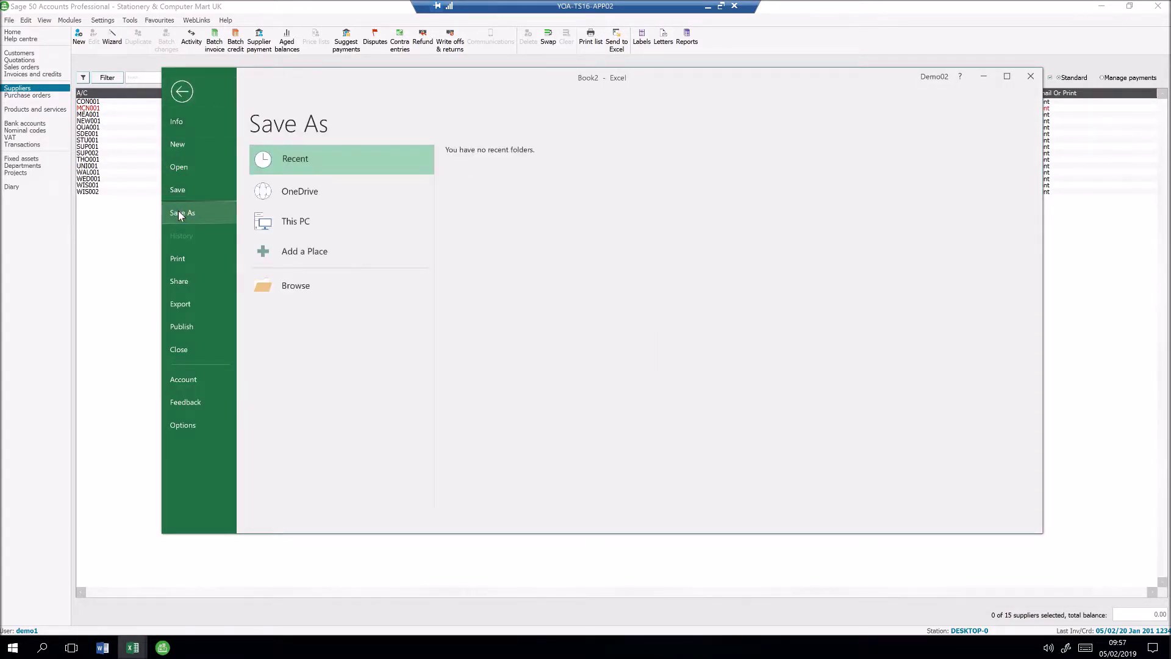
{"action": "left_click", "coordinate": [293, 286]}
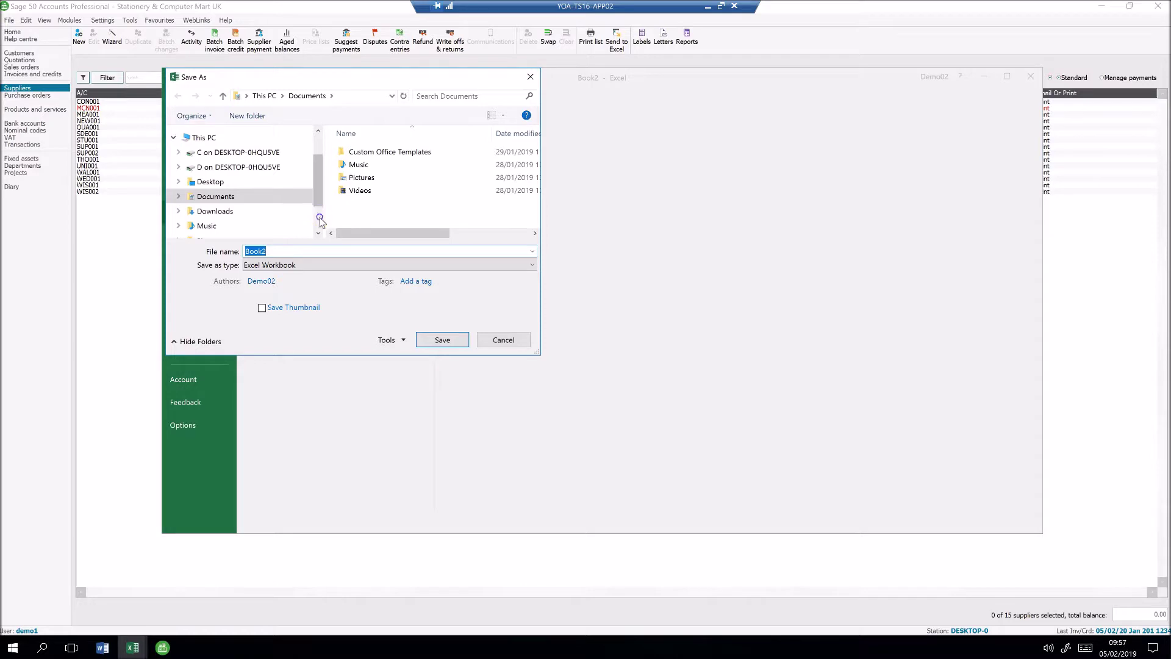
{"action": "scroll", "coordinate": [321, 219], "scroll_direction": "down", "scroll_amount": 1}
{"action": "left_click", "coordinate": [244, 221]}
{"action": "double_click", "coordinate": [276, 251]}
{"action": "type", "text": "Supplier List"}
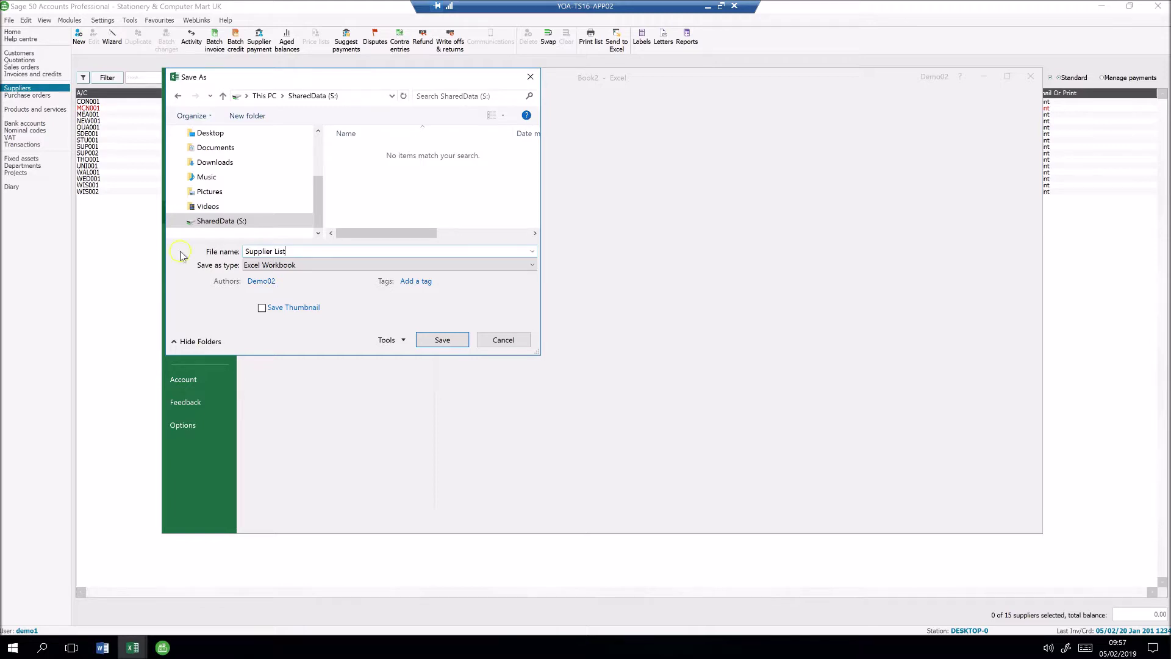
{"action": "left_click", "coordinate": [443, 339]}
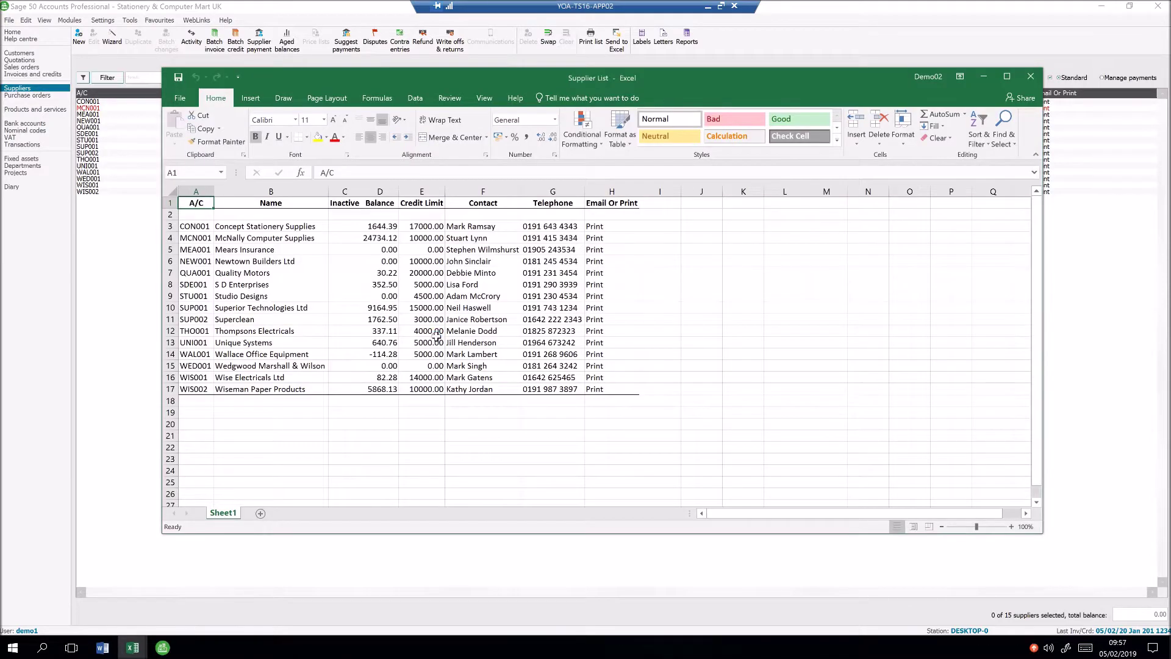
Restore the full-screen remote session to a window, then move and enlarge it
{"action": "left_click", "coordinate": [720, 6]}
{"action": "left_click_drag", "start_coordinate": [249, 25], "coordinate": [819, 33]}
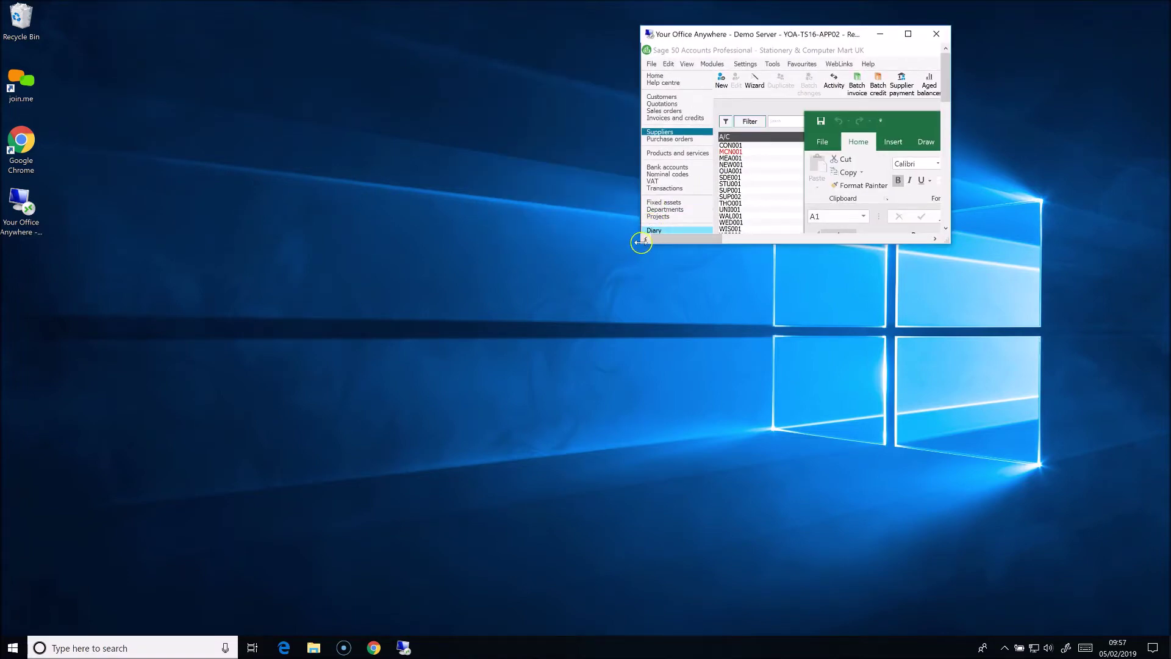
{"action": "left_click_drag", "start_coordinate": [640, 244], "coordinate": [540, 394]}
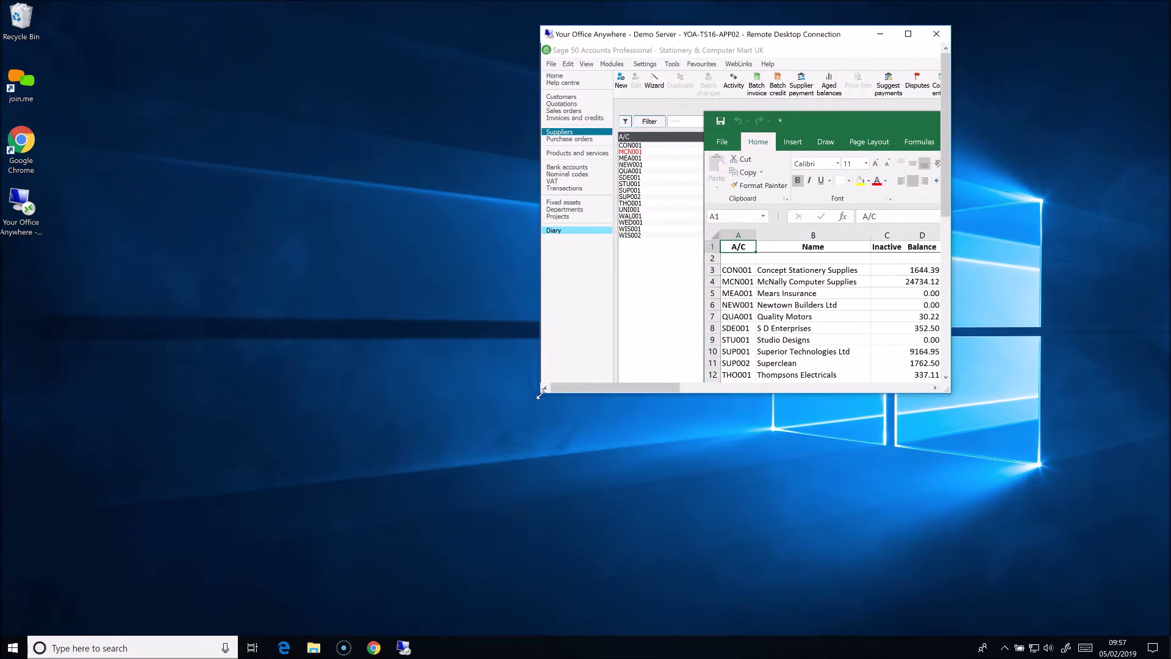
Edit the Your Office Anywhere shortcut's saved connection settings
{"action": "left_click", "coordinate": [9, 231]}
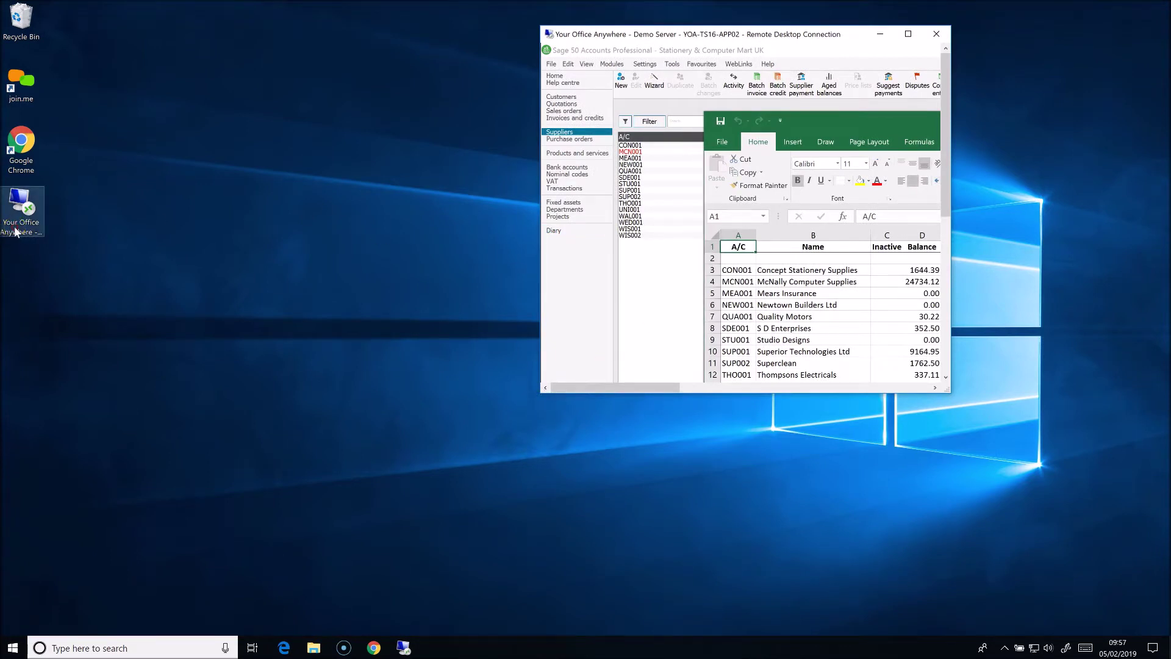
{"action": "right_click", "coordinate": [9, 232]}
{"action": "left_click", "coordinate": [29, 252]}
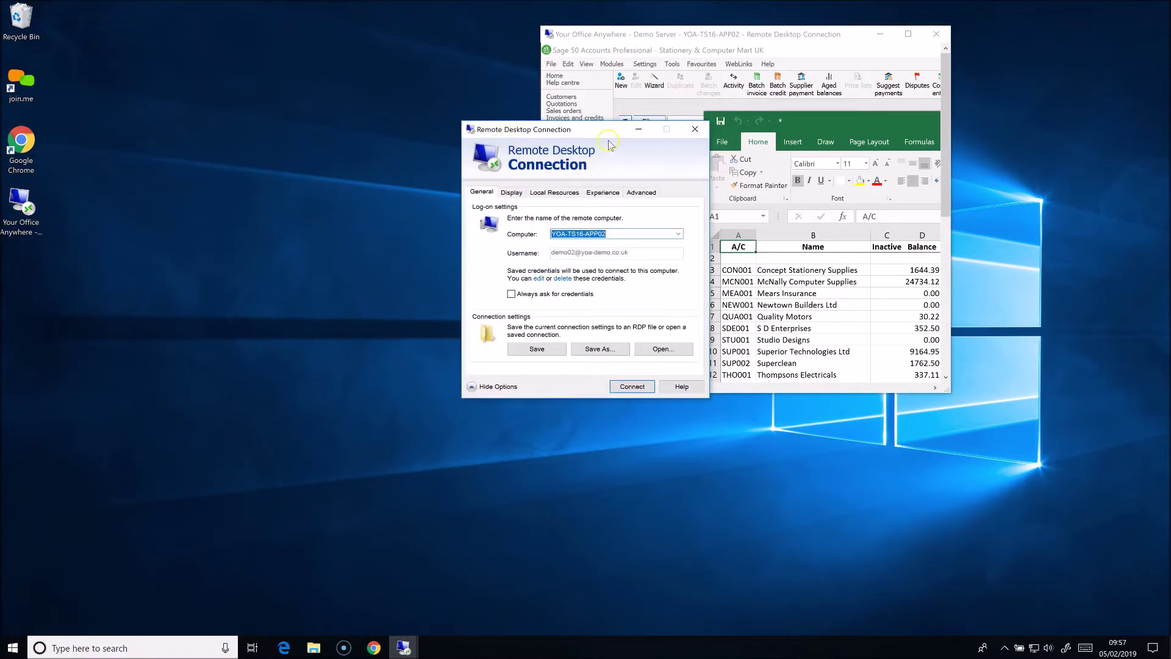
Move the connection dialog left and view Display settings: Full Screen, Highest Quality (32 bit)
{"action": "left_click_drag", "start_coordinate": [608, 122], "coordinate": [362, 113]}
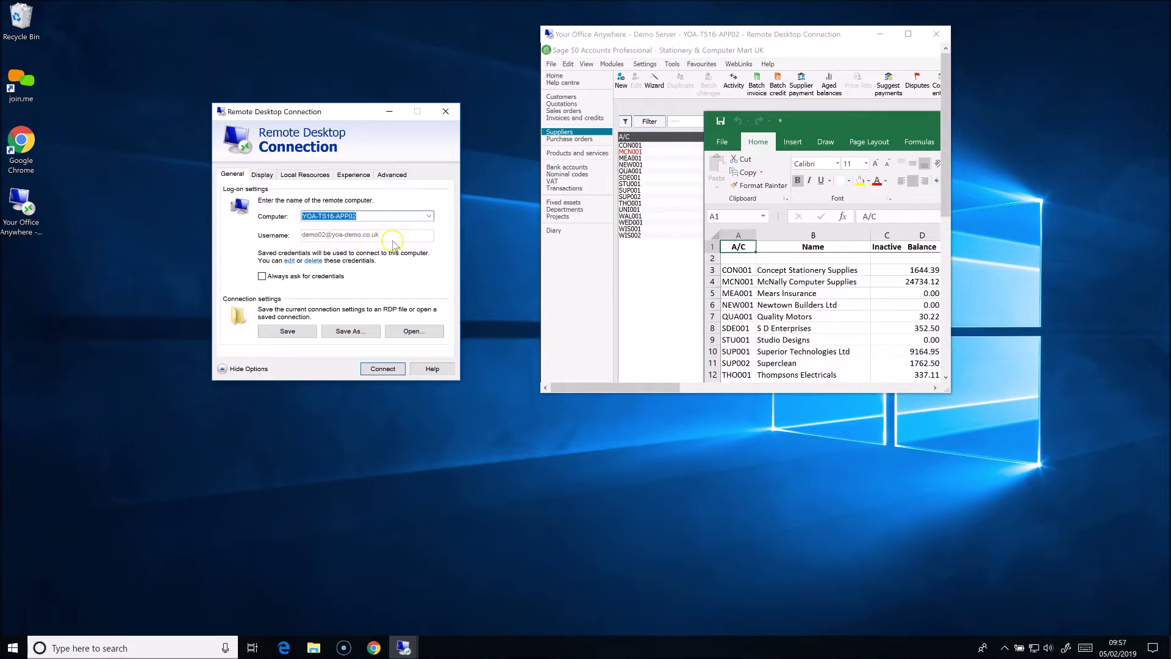
{"action": "left_click", "coordinate": [264, 175]}
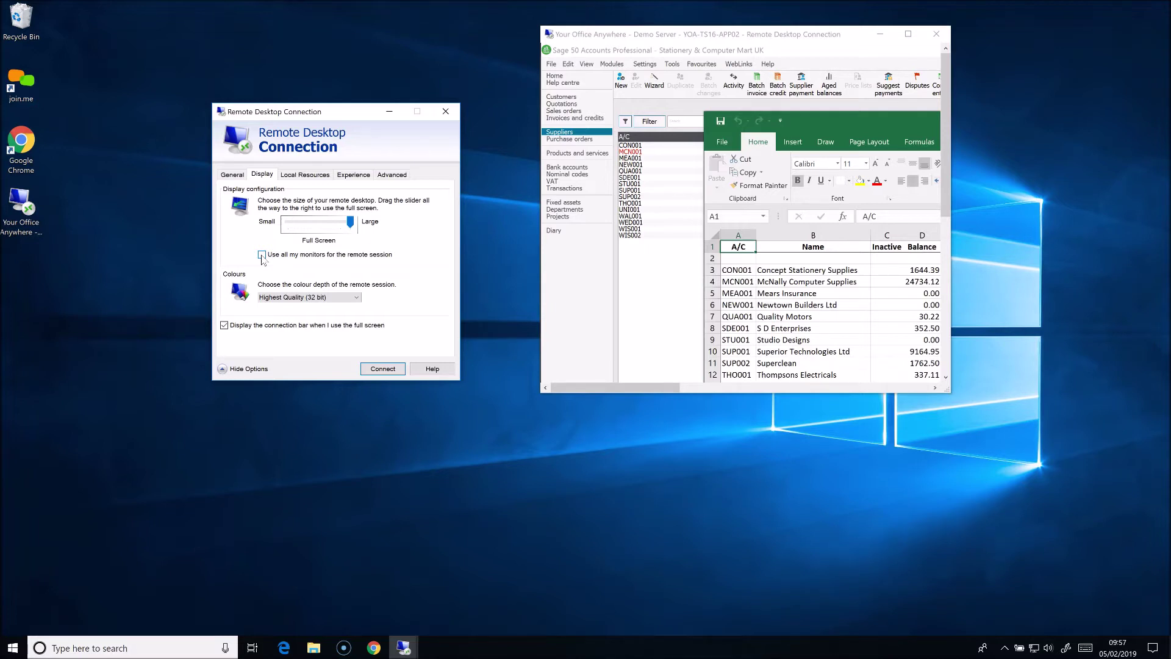
Review Local Resources audio settings and shared drives without changes, then view the Experience settings
{"action": "left_click", "coordinate": [309, 175]}
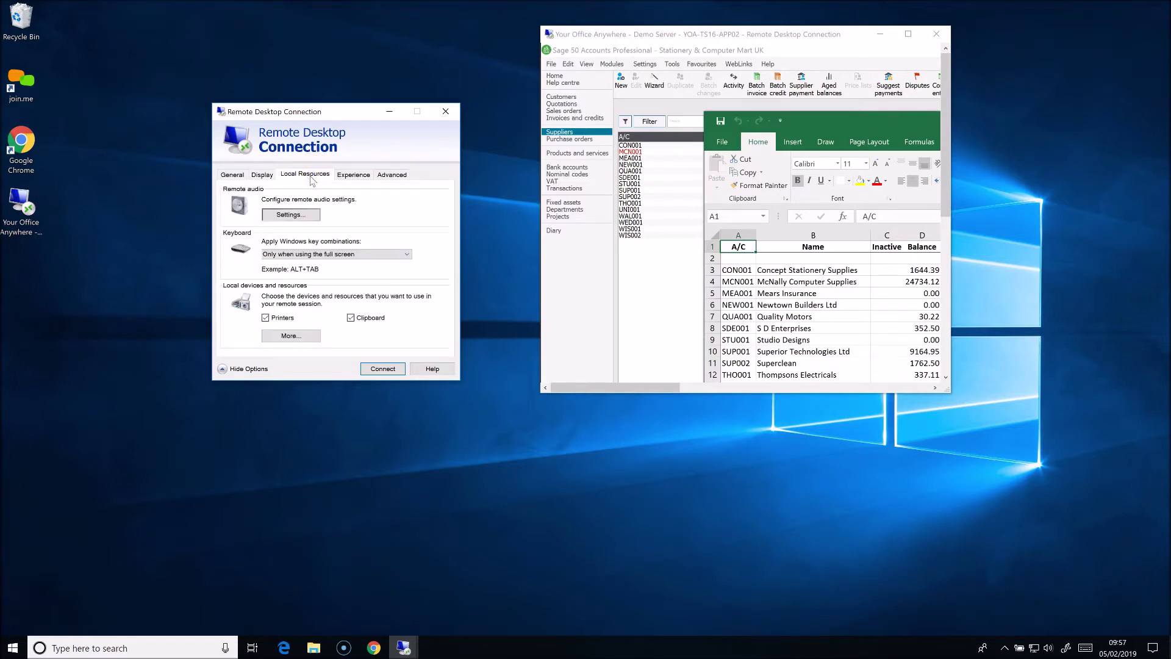
{"action": "left_click", "coordinate": [290, 214]}
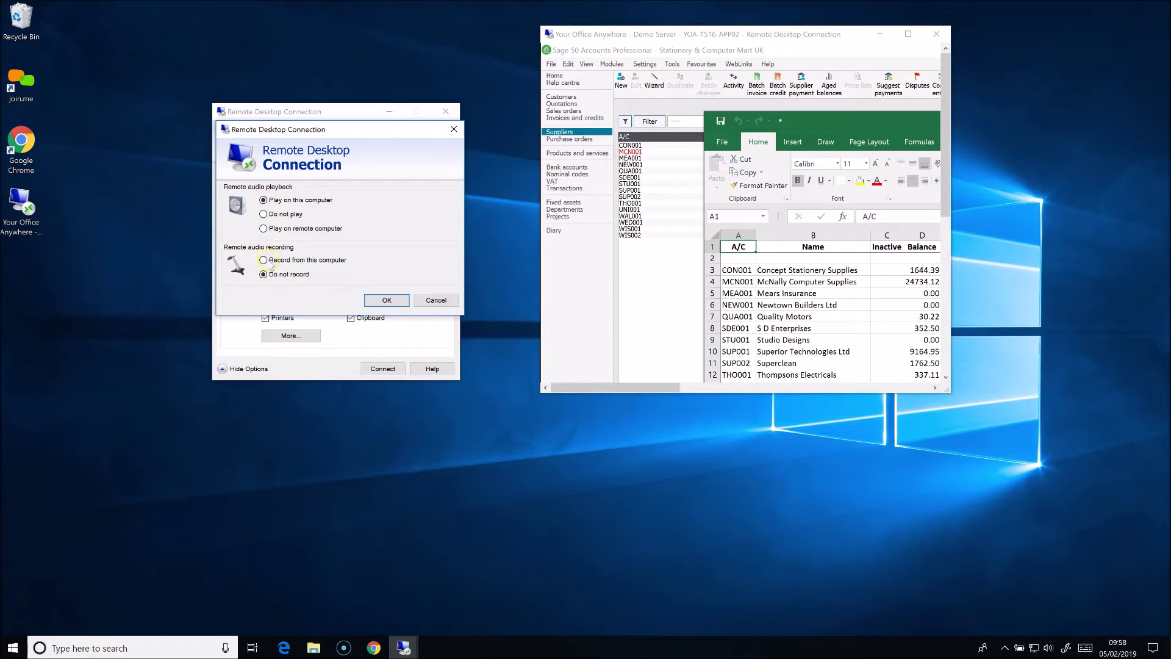
{"action": "left_click", "coordinate": [437, 301]}
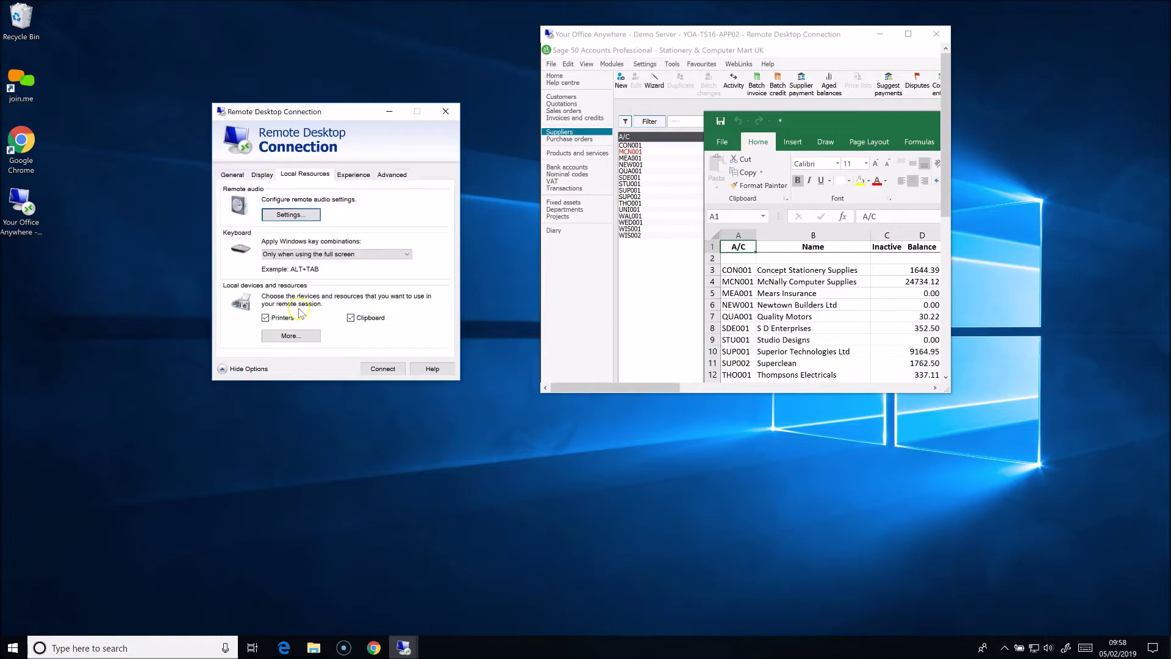
{"action": "left_click", "coordinate": [267, 335]}
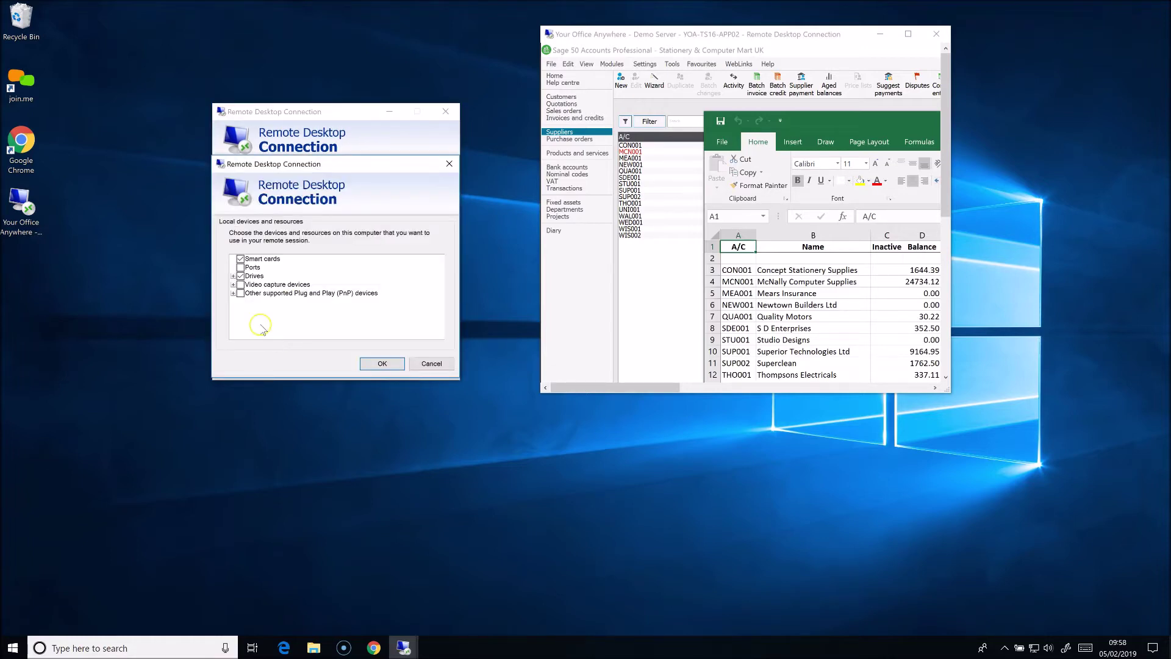
{"action": "left_click", "coordinate": [233, 276]}
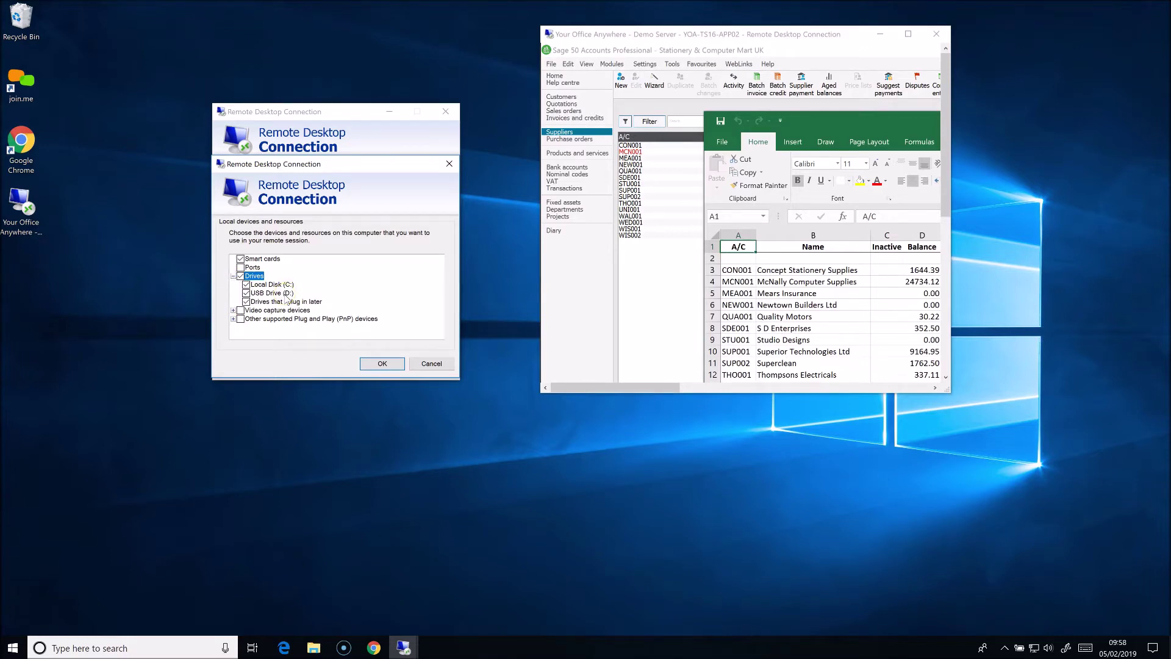
{"action": "left_click", "coordinate": [432, 363]}
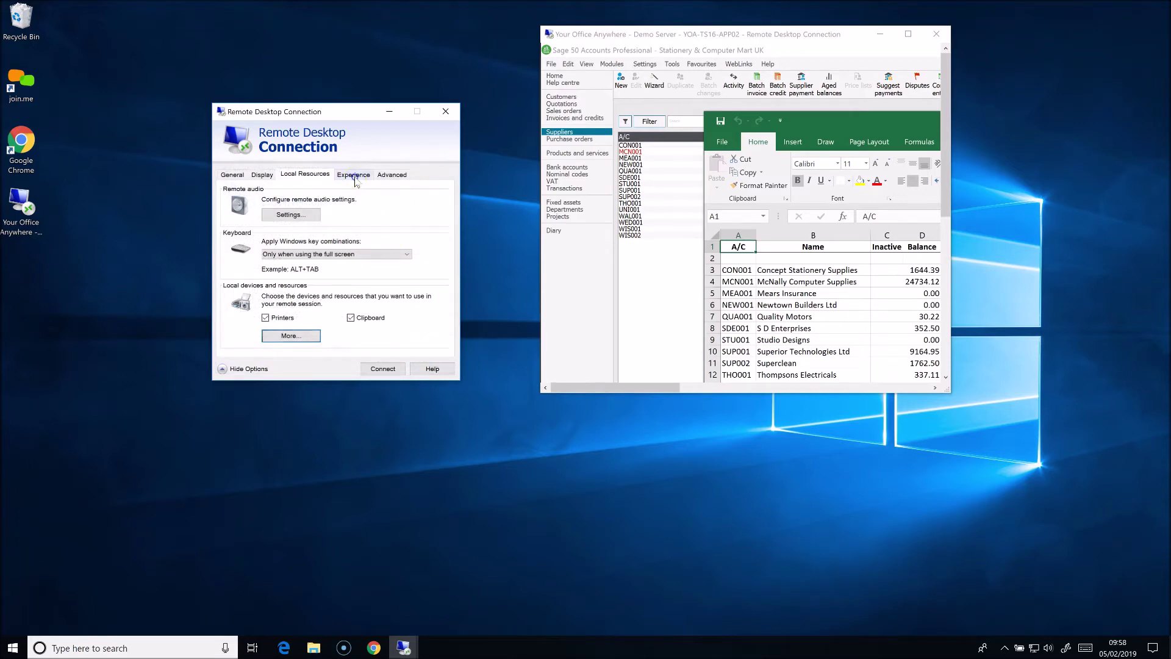
{"action": "left_click", "coordinate": [354, 175]}
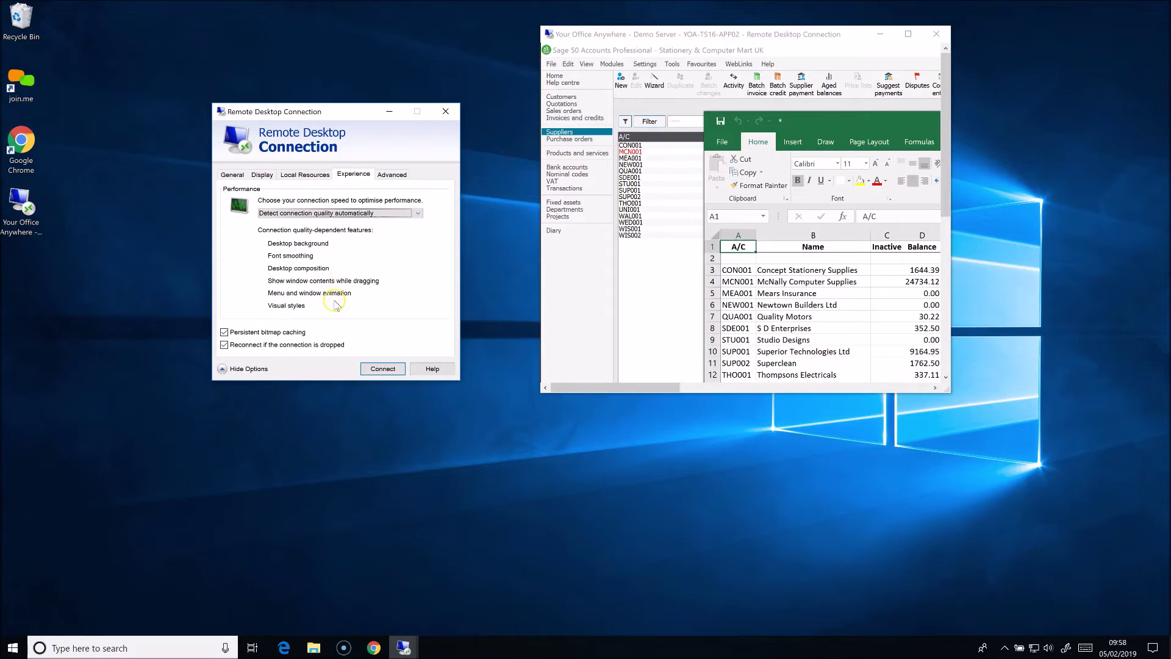
Inspect the gateway server address under Advanced settings, then close the connection dialog unchanged
{"action": "left_click", "coordinate": [393, 177]}
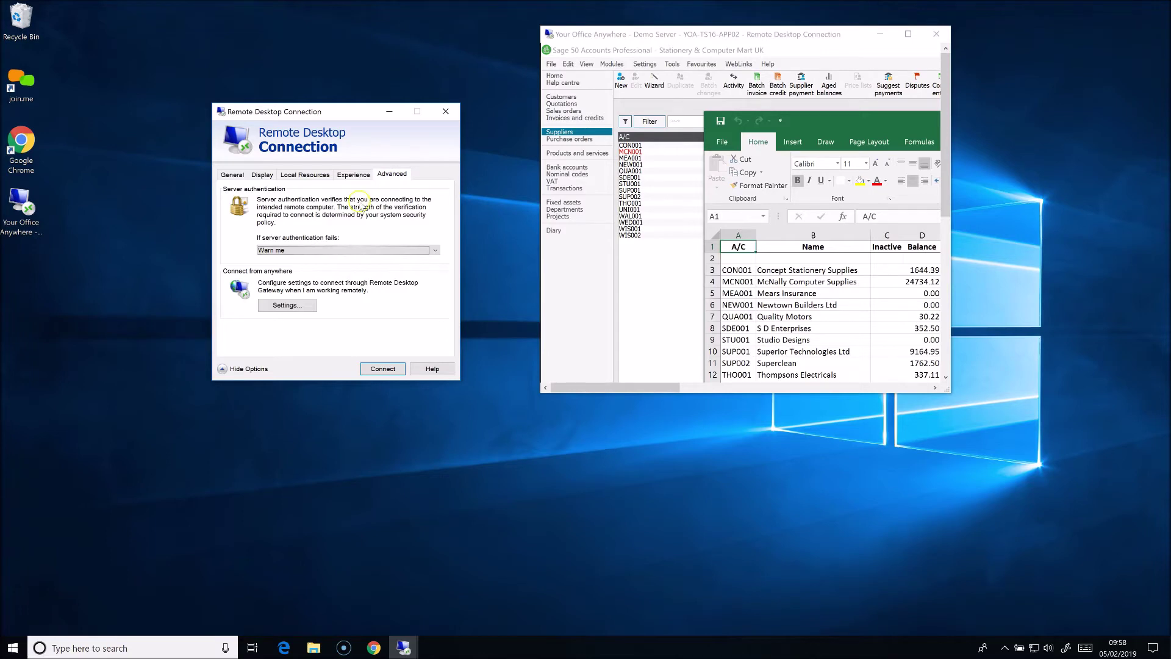
{"action": "left_click", "coordinate": [281, 306]}
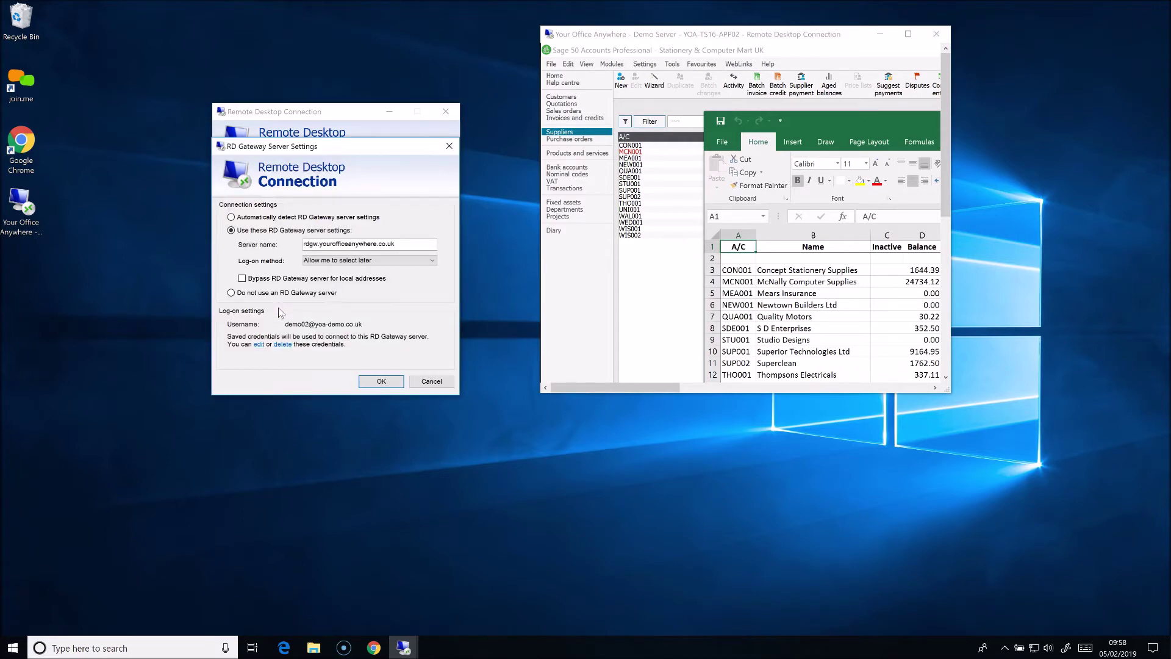
{"action": "left_click", "coordinate": [427, 244]}
{"action": "left_click", "coordinate": [429, 380]}
{"action": "left_click", "coordinate": [445, 111]}
{"action": "left_click", "coordinate": [809, 34]}
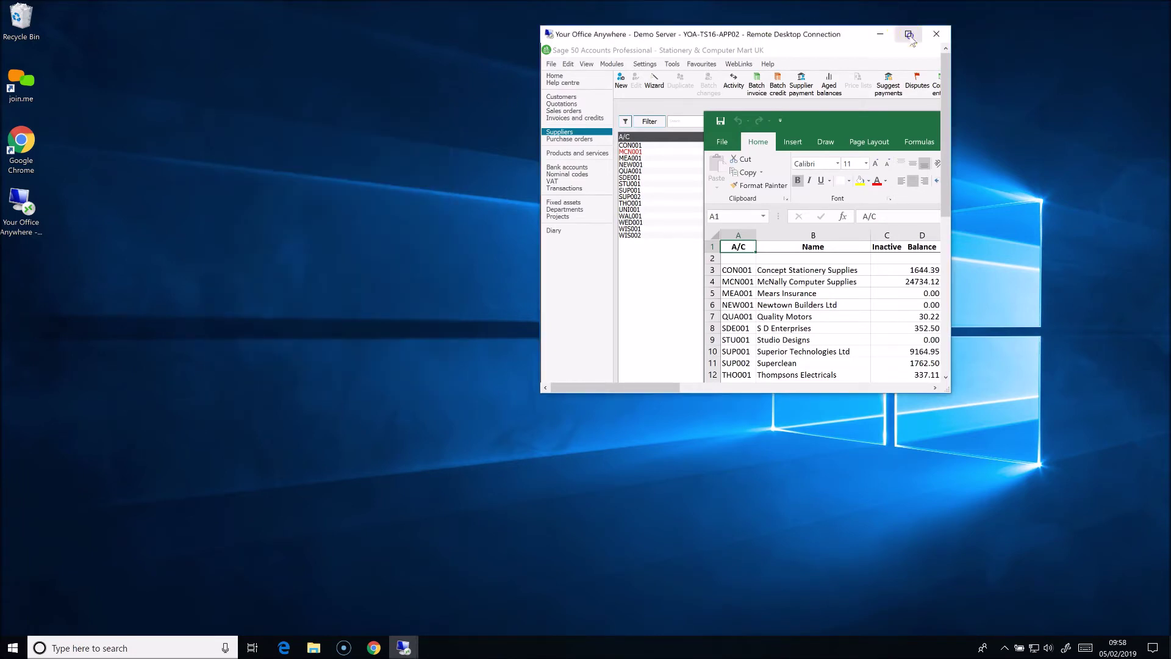
Restore the remote session to full screen, close the Supplier List workbook, Excel and Word, and open Start
{"action": "left_click", "coordinate": [908, 34]}
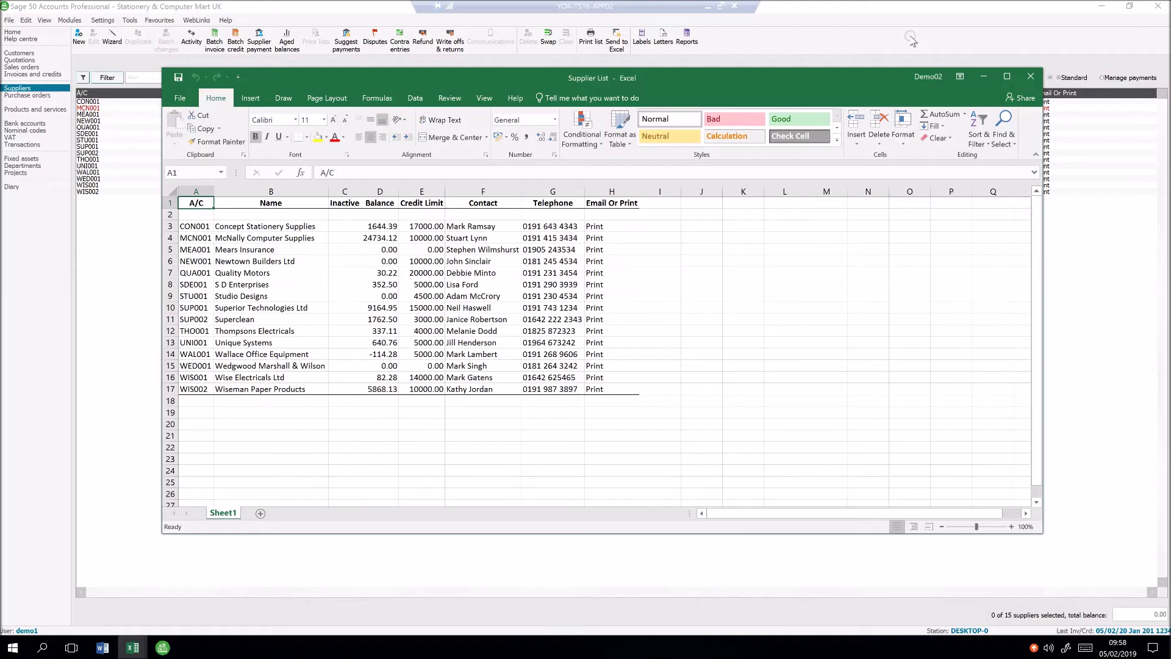
{"action": "left_click", "coordinate": [1032, 78]}
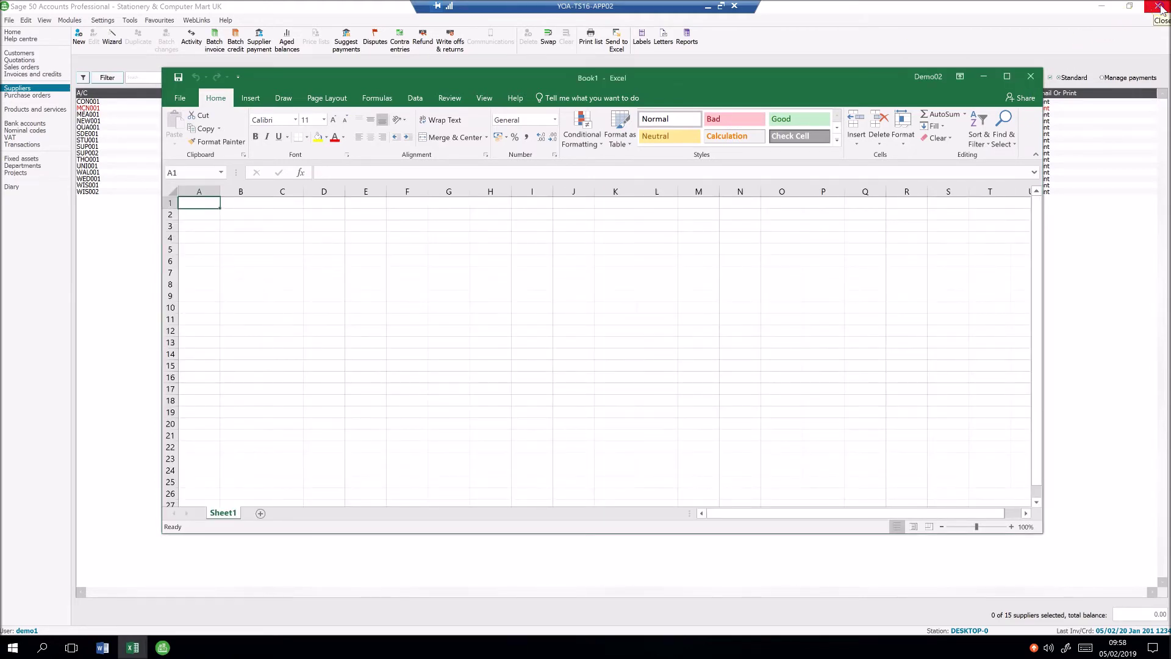
{"action": "left_click", "coordinate": [1158, 7]}
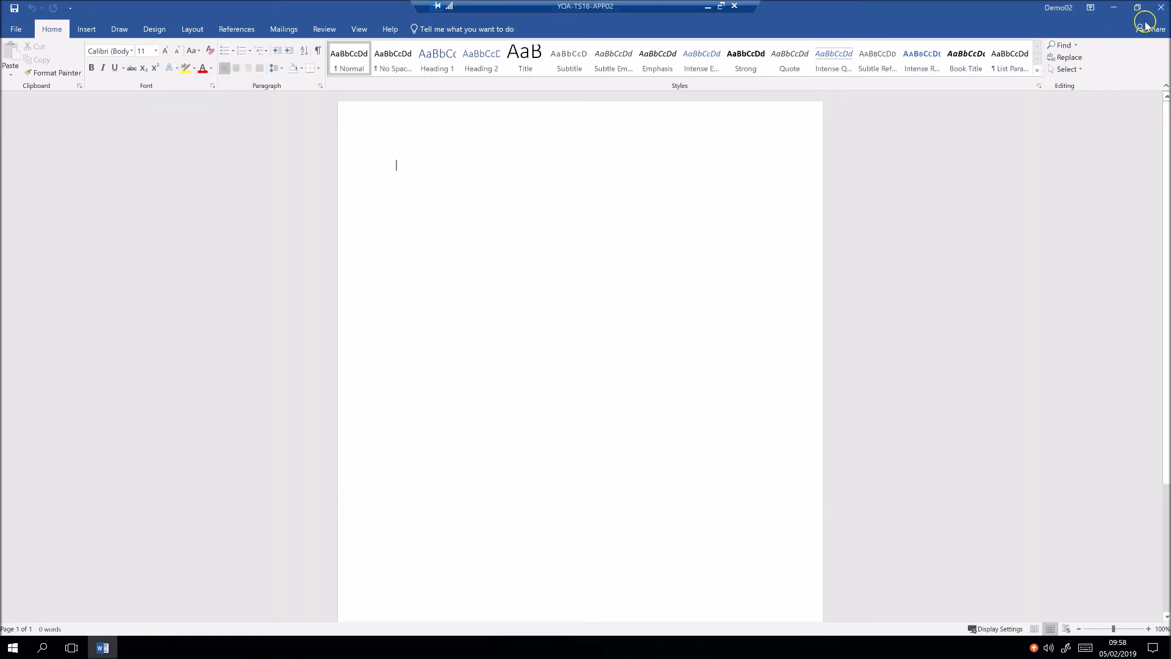
{"action": "left_click", "coordinate": [1160, 7]}
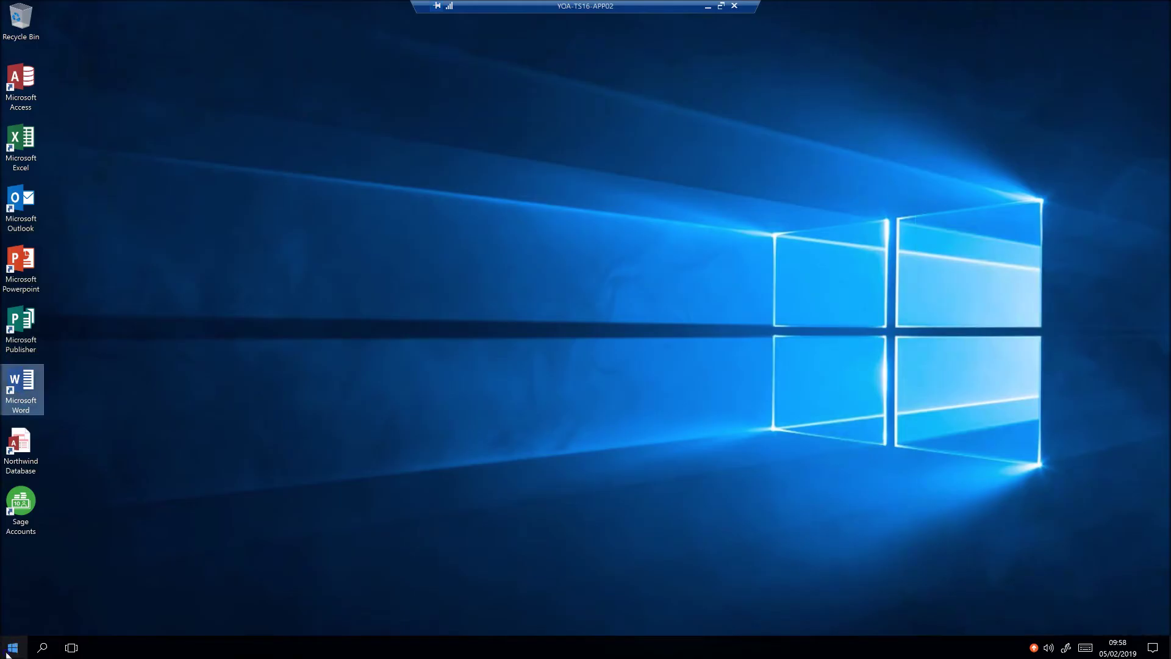
{"action": "left_click", "coordinate": [11, 647]}
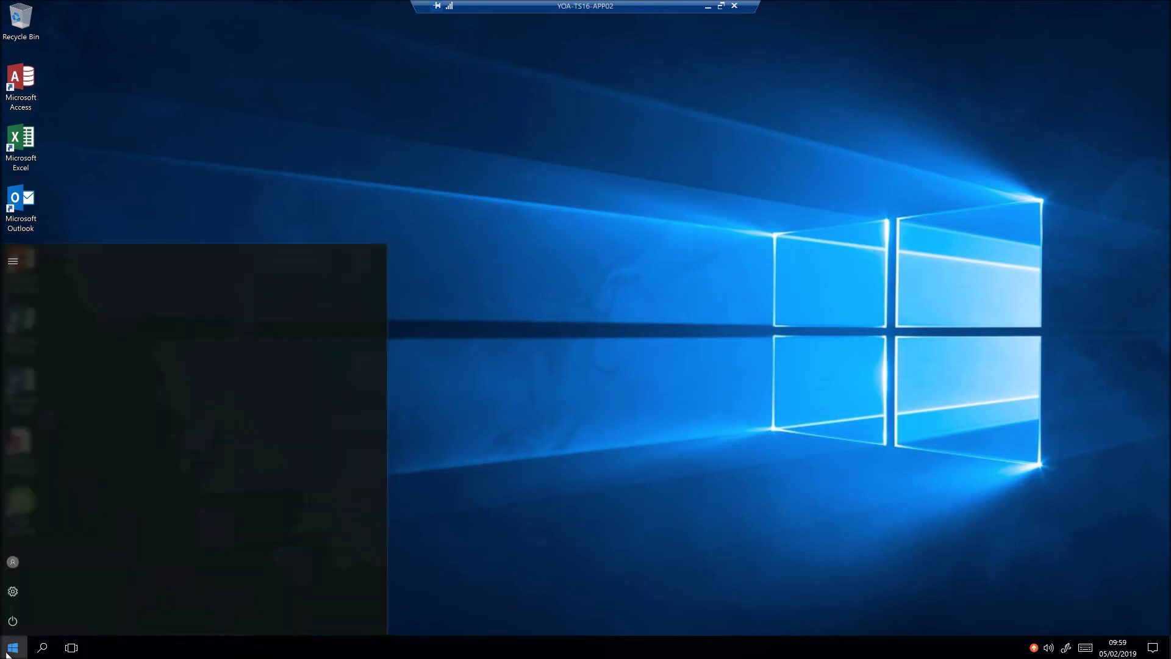